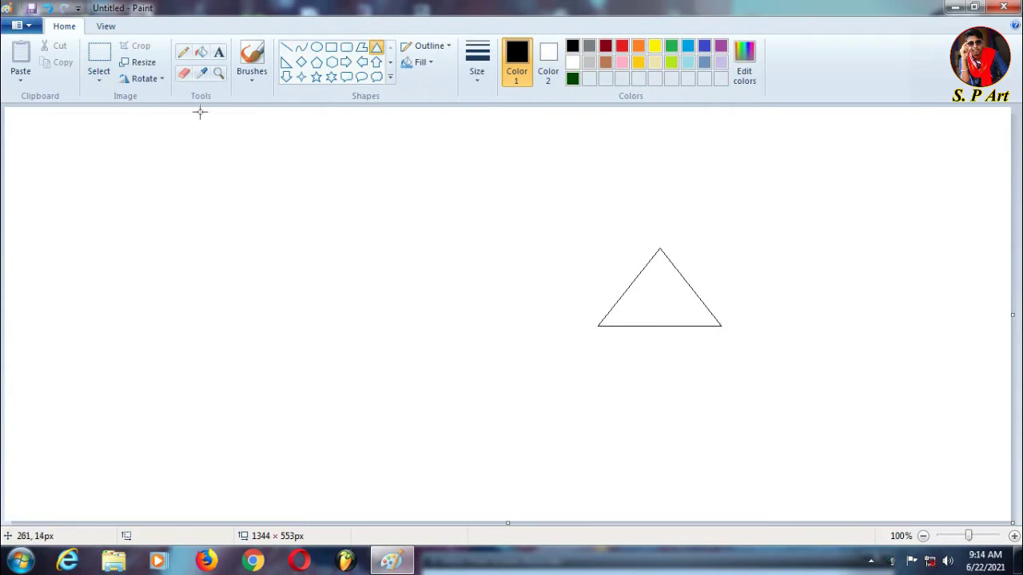
Draw a slanted line inside the triangle from near its apex to its base, and erase the base to the right of it.
left_click(286, 47)
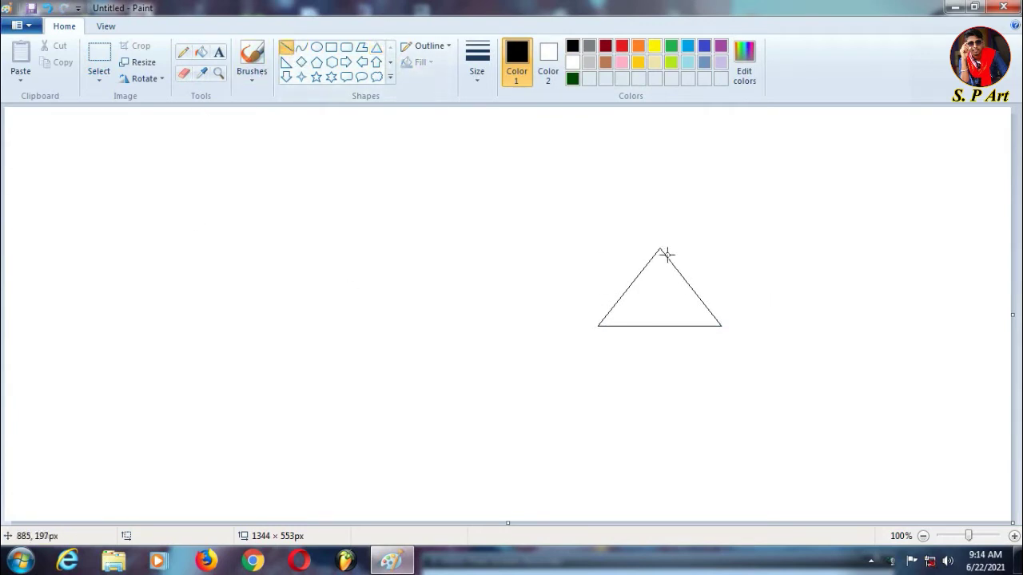
left_click_drag(665, 255, 621, 326)
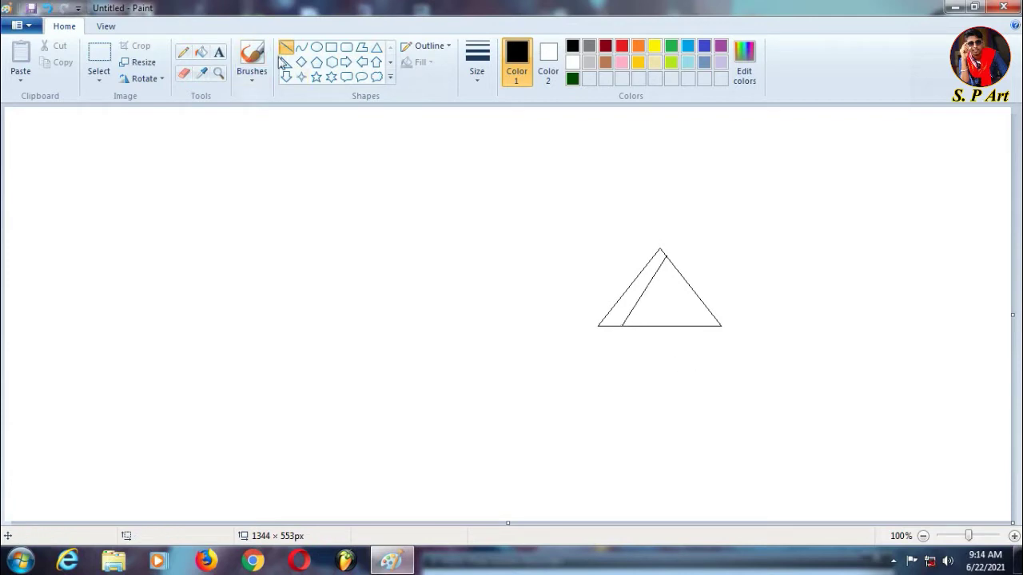
left_click(184, 73)
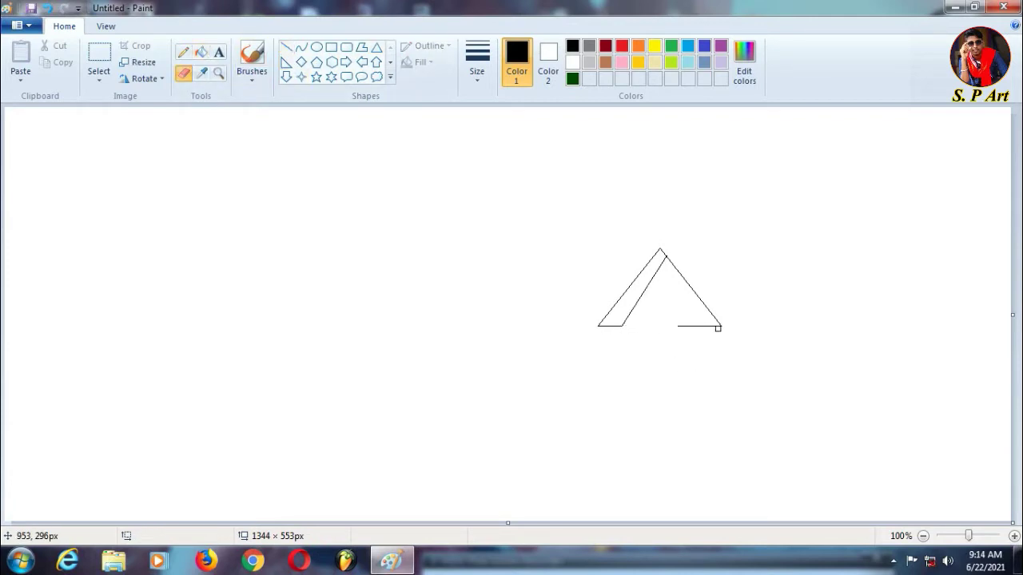
Draw the roof's side plane with straight lines: a horizontal ridge about 211 px long, an eave below it and a slanted right edge.
left_click(286, 47)
left_click_drag(660, 249, 818, 248)
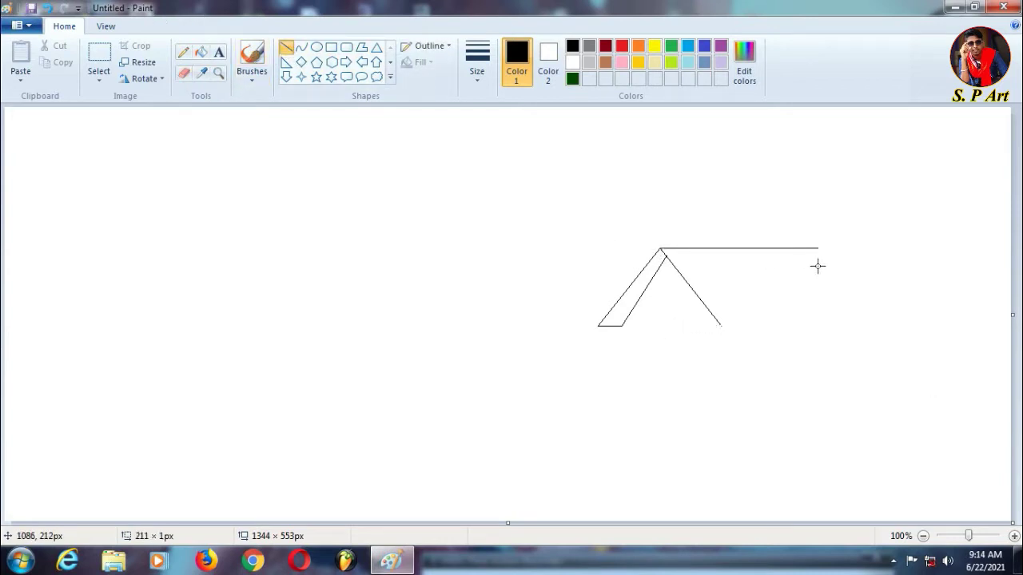
left_click_drag(721, 325, 876, 325)
left_click_drag(818, 248, 894, 325)
left_click(798, 347)
left_click(797, 378)
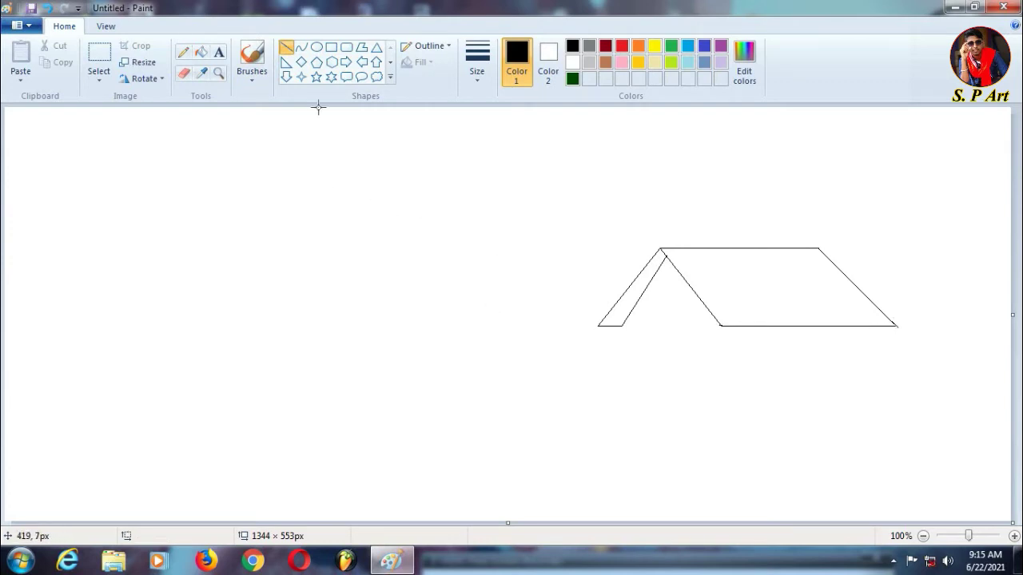
Draw the house's vertical wall edges and slanted base lines under the roof, and erase the overshoot at the front wall's lower left corner.
left_click_drag(623, 325, 629, 408)
left_click_drag(714, 317, 723, 416)
left_click_drag(622, 395, 883, 326)
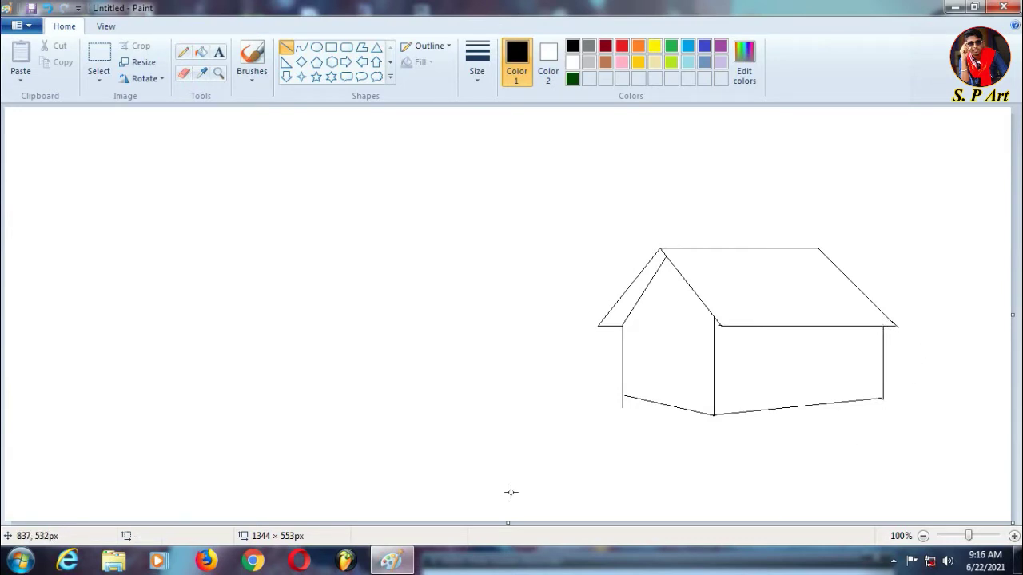
left_click(183, 72)
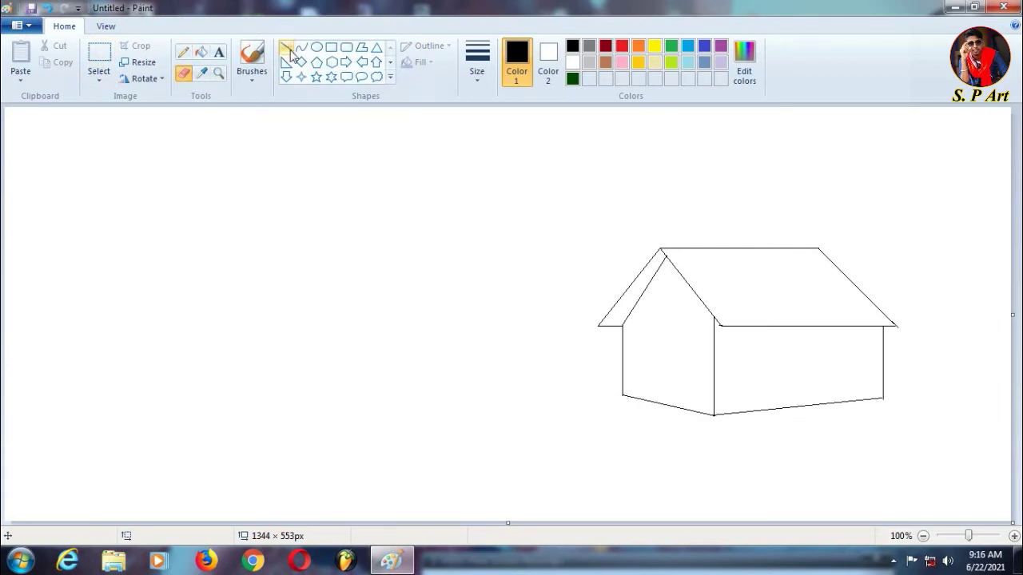
Draw a four-pane window on the front gable wall with the thickest black lines, and erase the uneven line ends around the frame.
left_click(331, 46)
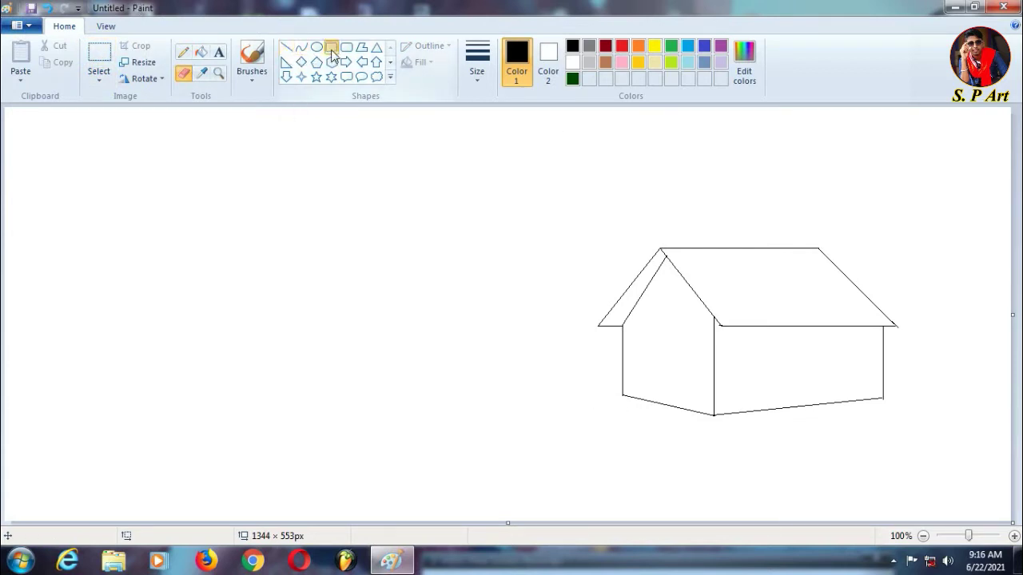
left_click(477, 62)
left_click(496, 192)
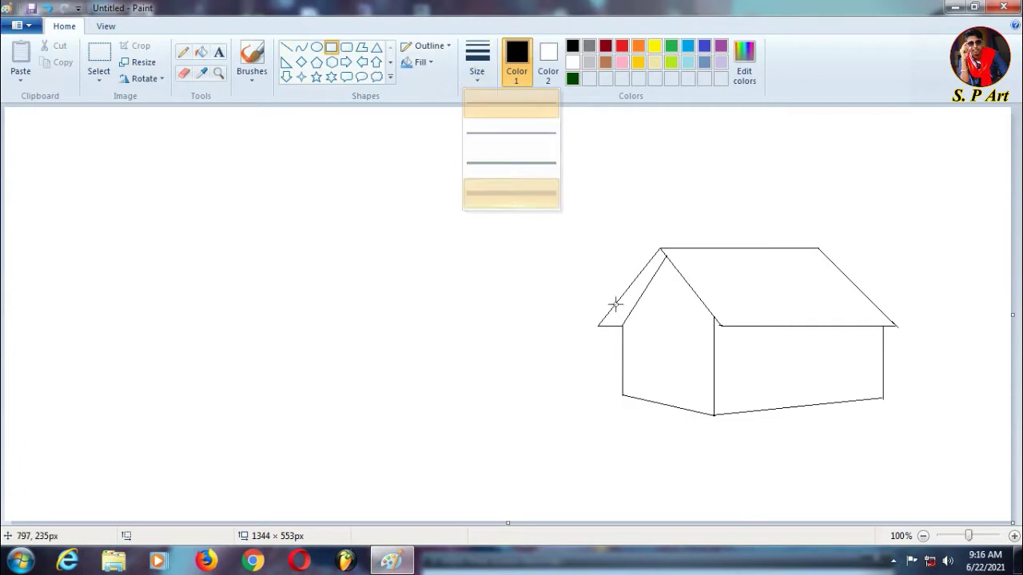
left_click(286, 48)
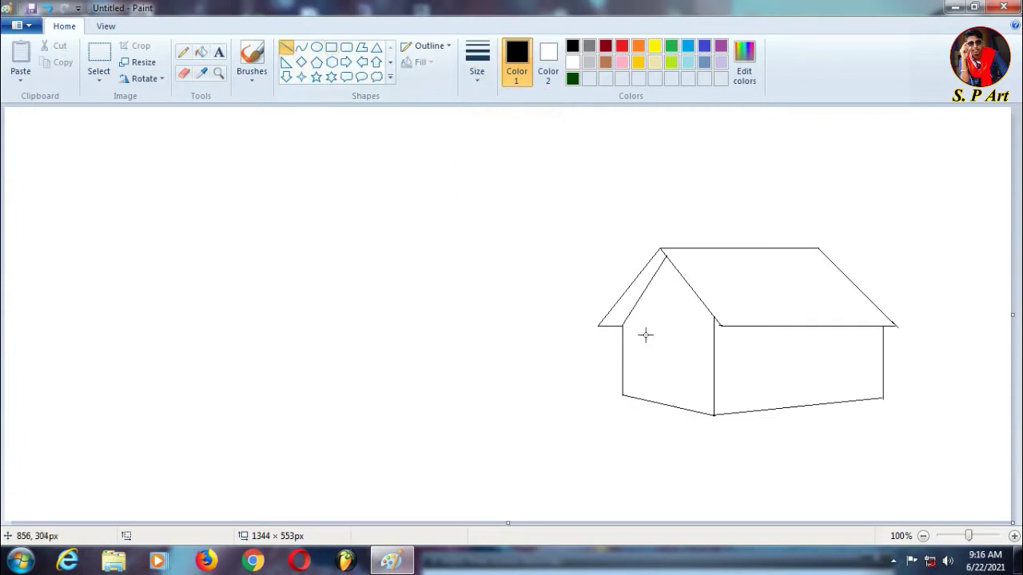
mouse_move(645, 335)
left_mouse_down()
mouse_move(644, 373)
mouse_move(692, 381)
mouse_move(693, 339)
mouse_move(675, 336)
mouse_move(692, 337)
mouse_move(668, 381)
mouse_move(667, 358)
mouse_move(693, 356)
left_mouse_up()
left_click(240, 290)
left_click(641, 357)
left_click(729, 367)
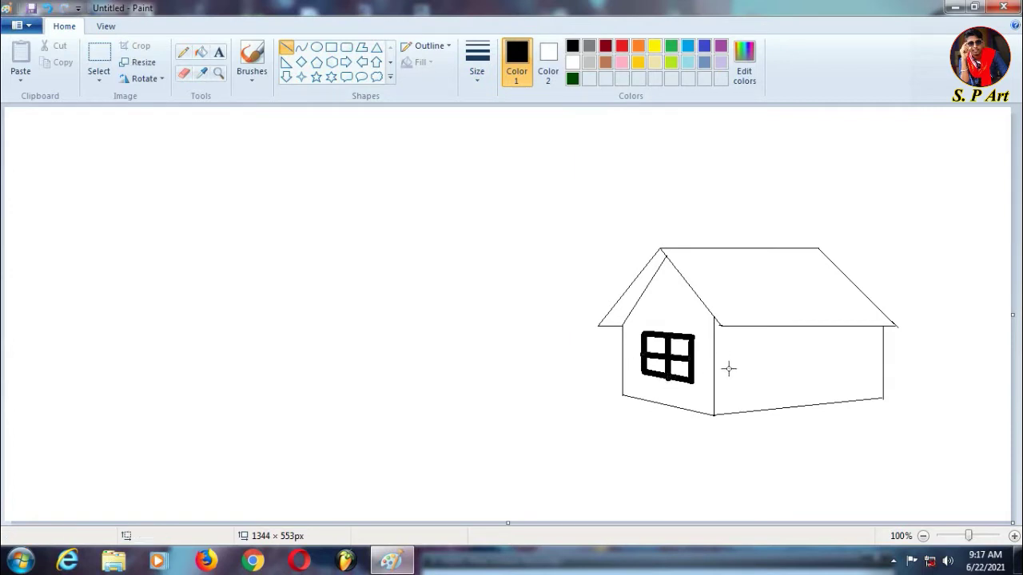
left_click(184, 73)
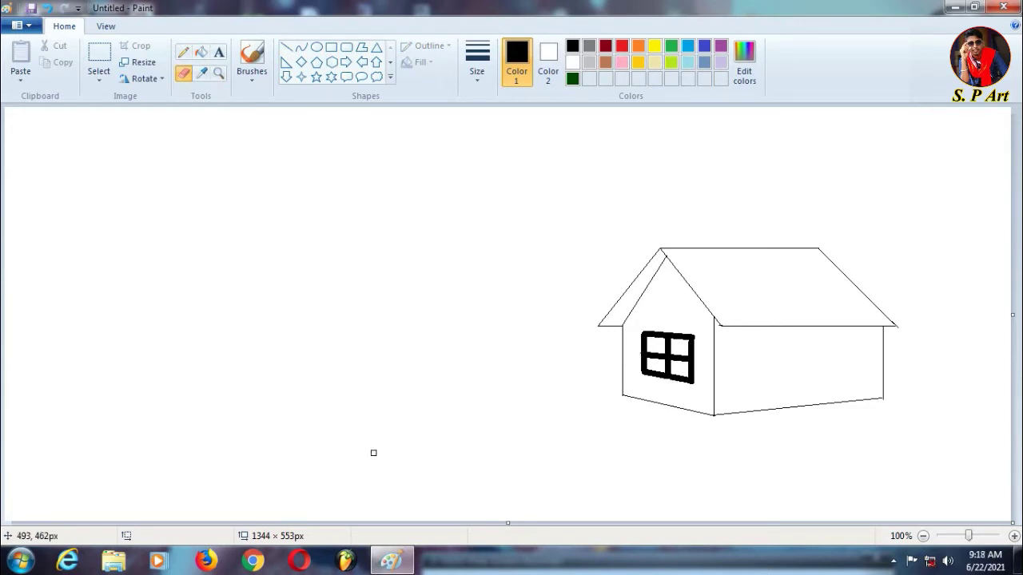
Draw a long window frame about 136 px wide on the side wall with thick black lines, and clean up its edges with the Eraser.
left_click(479, 72)
left_click(506, 166)
left_click(286, 48)
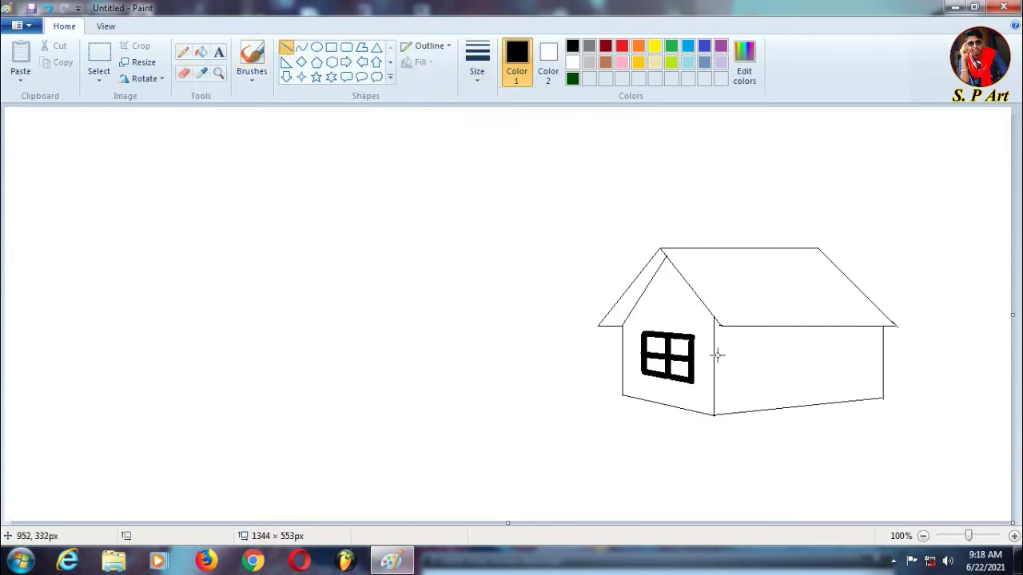
mouse_move(751, 355)
left_mouse_down()
mouse_move(751, 381)
mouse_move(854, 354)
left_mouse_up()
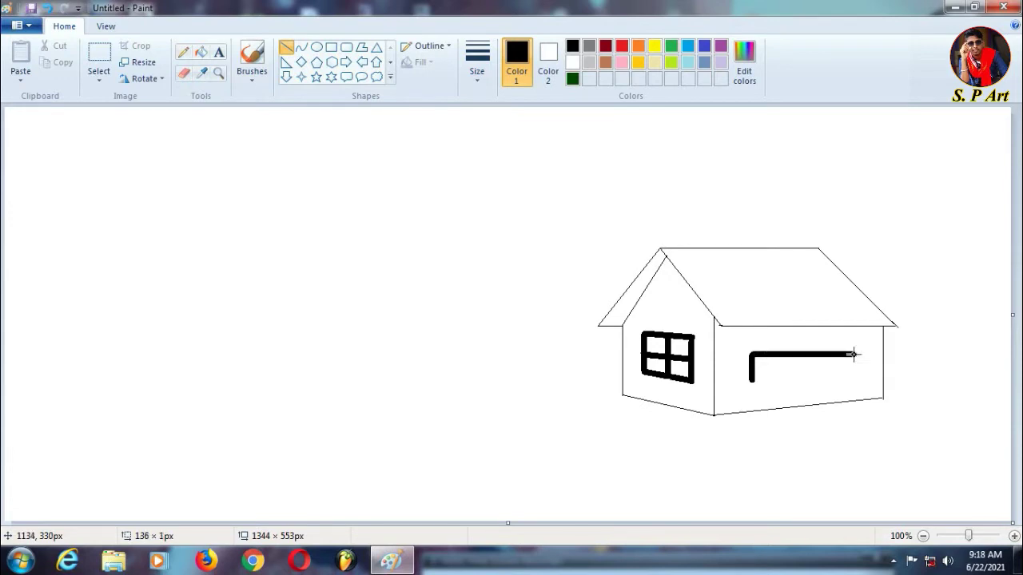
left_click_drag(751, 382, 857, 378)
left_click_drag(853, 353, 854, 379)
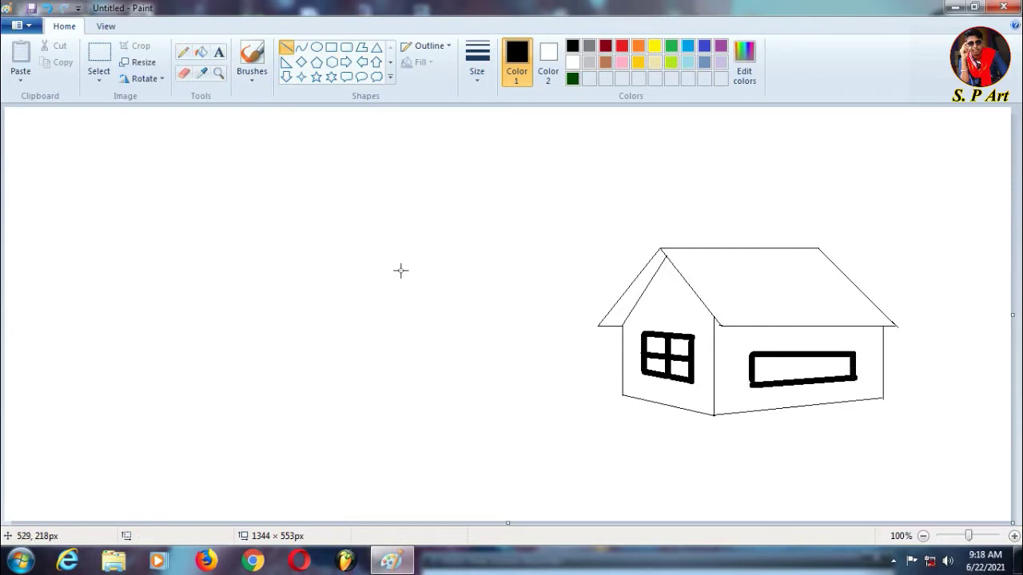
left_click_drag(750, 372, 752, 386)
left_click(183, 74)
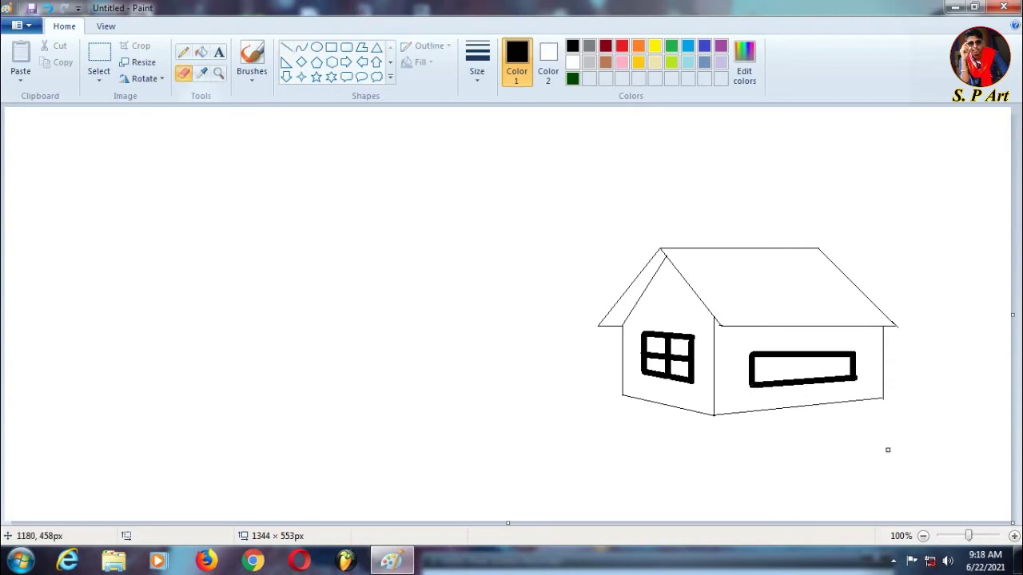
Sketch a tree along the canvas's left edge with the Pencil in the second thickness: trunk, forked branches and wavy foliage up to the top.
left_click(183, 52)
left_click(485, 80)
left_click(500, 132)
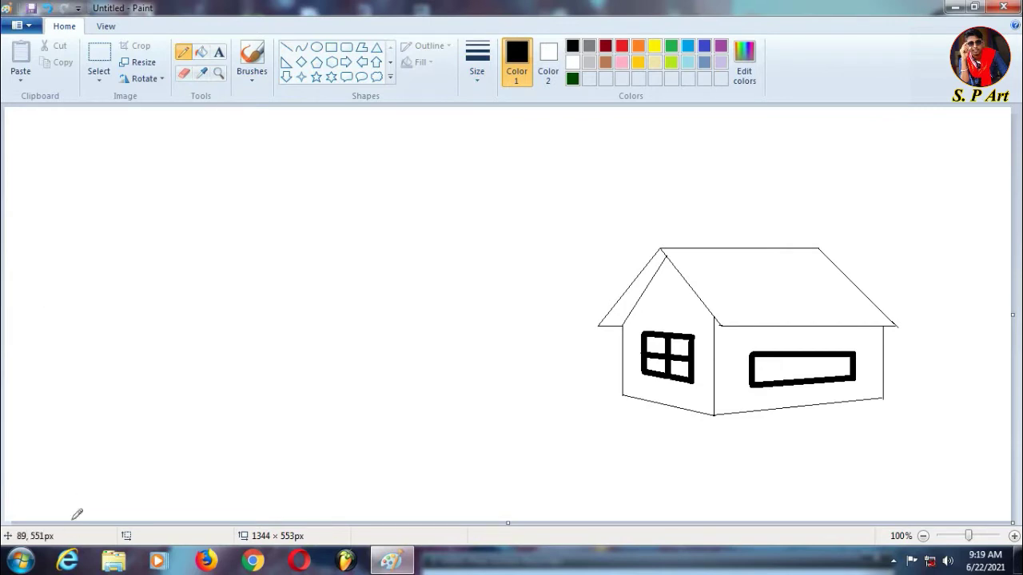
left_click_drag(72, 502, 72, 471)
mouse_move(69, 427)
left_mouse_down()
mouse_move(95, 381)
mouse_move(70, 356)
mouse_move(77, 277)
mouse_move(183, 158)
mouse_move(54, 226)
mouse_move(32, 219)
mouse_move(16, 158)
mouse_move(3, 152)
mouse_move(117, 150)
mouse_move(192, 169)
mouse_move(266, 161)
mouse_move(312, 108)
left_mouse_up()
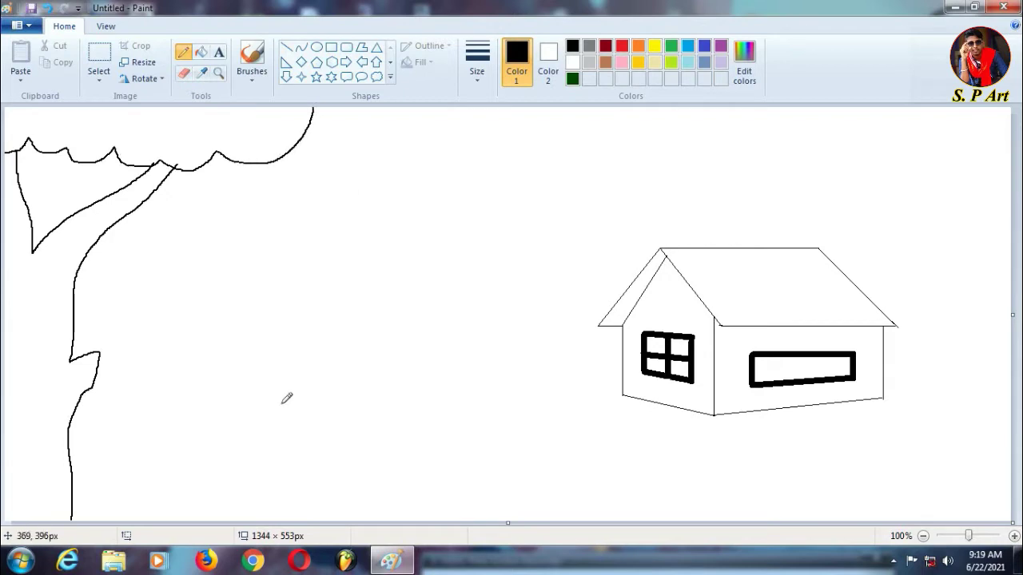
Draw a horizontal horizon in the second line thickness, about 728 px from trunk to roof and about 207 px from roof to the right edge.
left_click(286, 47)
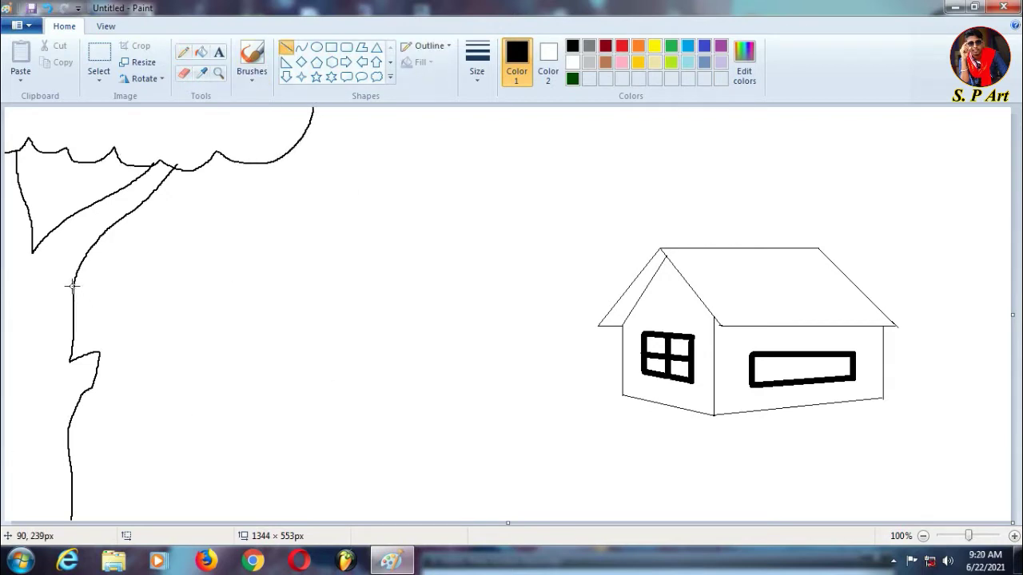
left_click_drag(71, 286, 155, 284)
key("Escape")
left_click(475, 79)
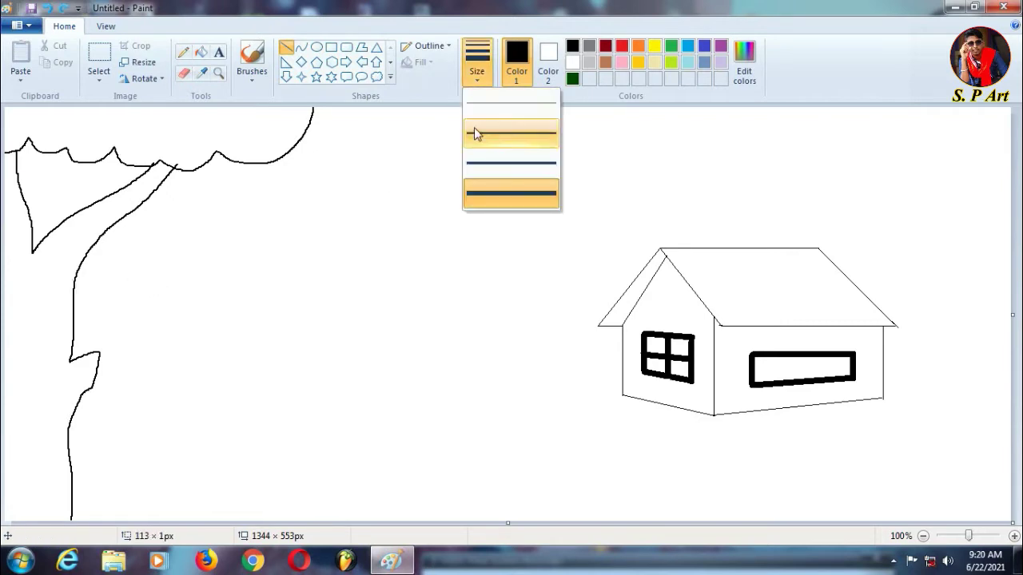
left_click(475, 134)
left_click_drag(75, 275, 623, 259)
key("Escape")
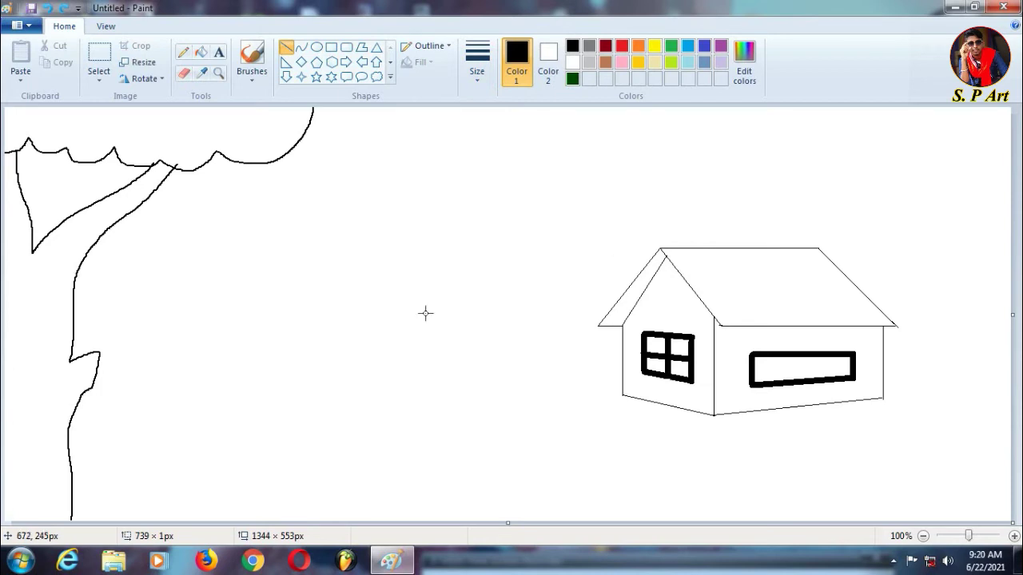
mouse_move(72, 299)
left_mouse_down()
mouse_move(600, 299)
mouse_move(616, 312)
left_mouse_up()
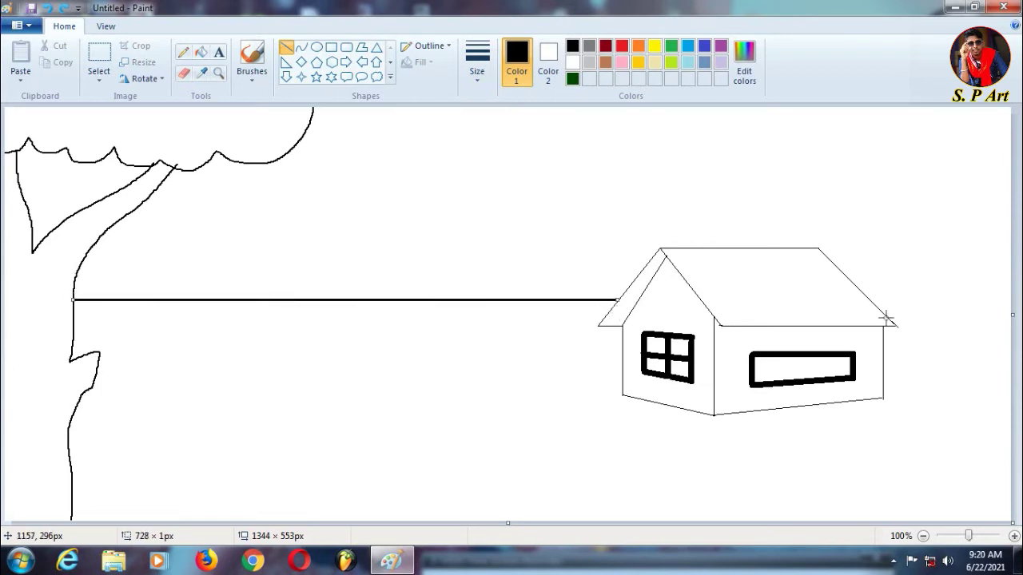
left_click_drag(868, 298, 1020, 297)
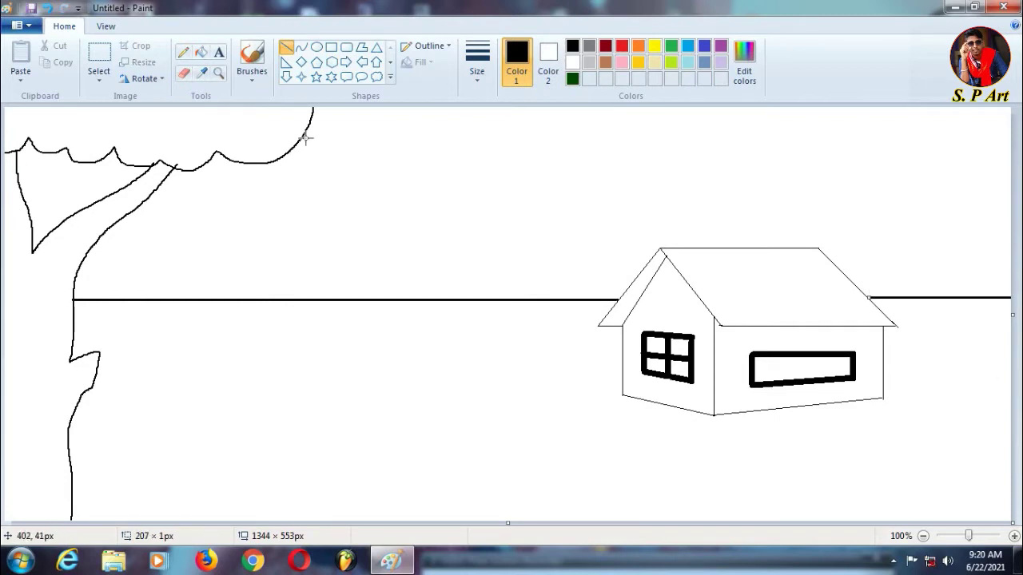
Sketch two winding river banks with the Pencil from the horizon to the canvas's bottom edge, between the tree and the house.
left_click(185, 60)
left_click(479, 80)
left_click(334, 329)
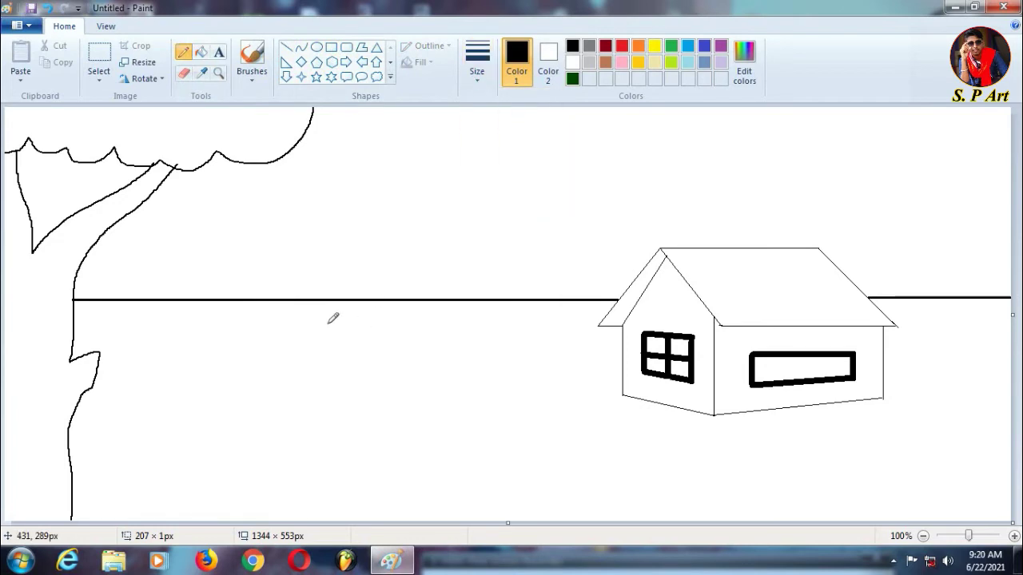
mouse_move(326, 301)
left_mouse_down()
mouse_move(254, 360)
mouse_move(281, 391)
mouse_move(264, 412)
mouse_move(145, 480)
mouse_move(163, 511)
left_mouse_up()
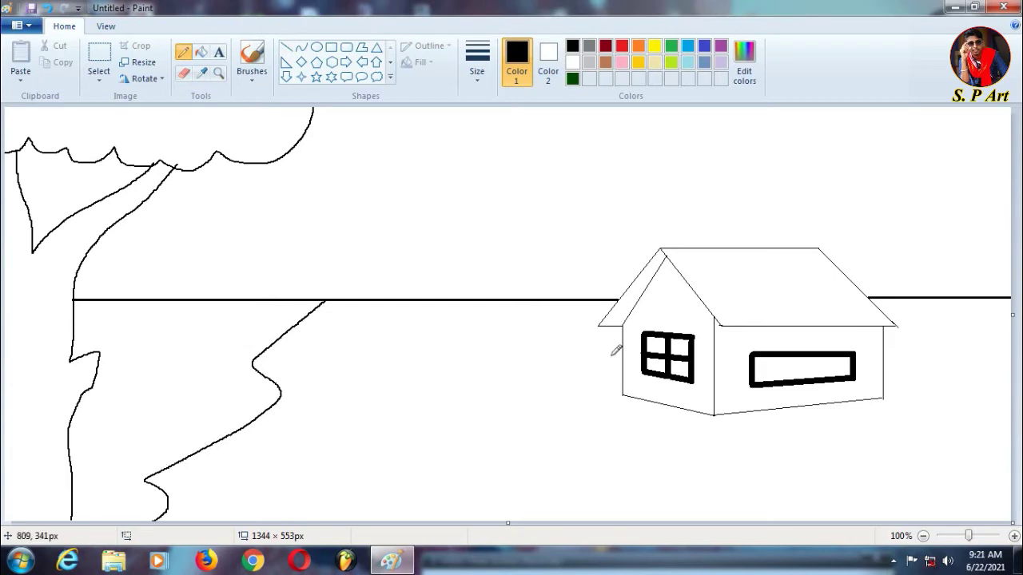
mouse_move(538, 301)
left_mouse_down()
mouse_move(505, 325)
mouse_move(502, 352)
mouse_move(547, 369)
mouse_move(471, 462)
mouse_move(544, 475)
mouse_move(544, 500)
mouse_move(496, 551)
left_mouse_up()
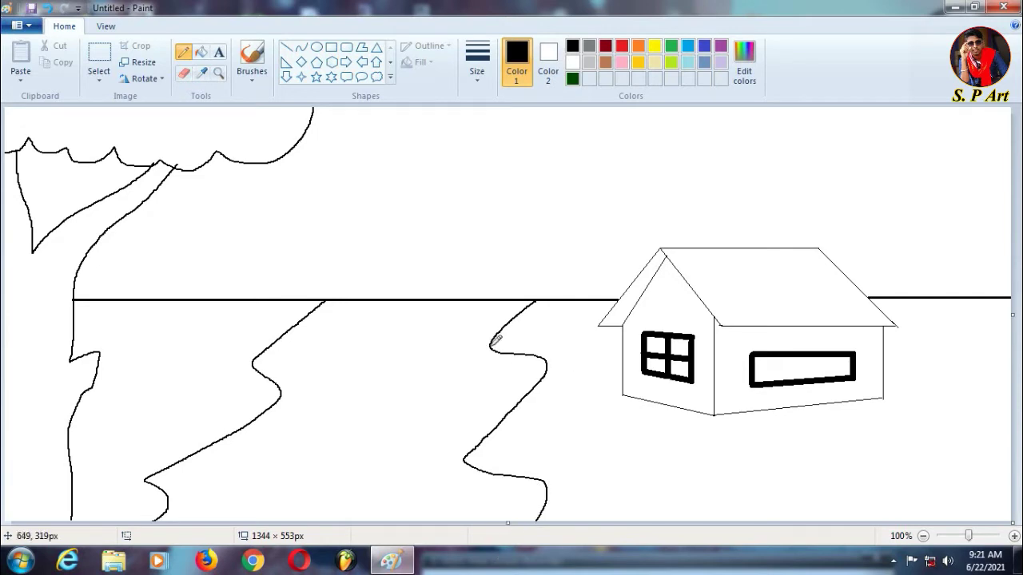
Add a second contour just below the bends of both river banks to give them thickness.
left_click_drag(489, 357, 546, 374)
left_click_drag(454, 479, 546, 508)
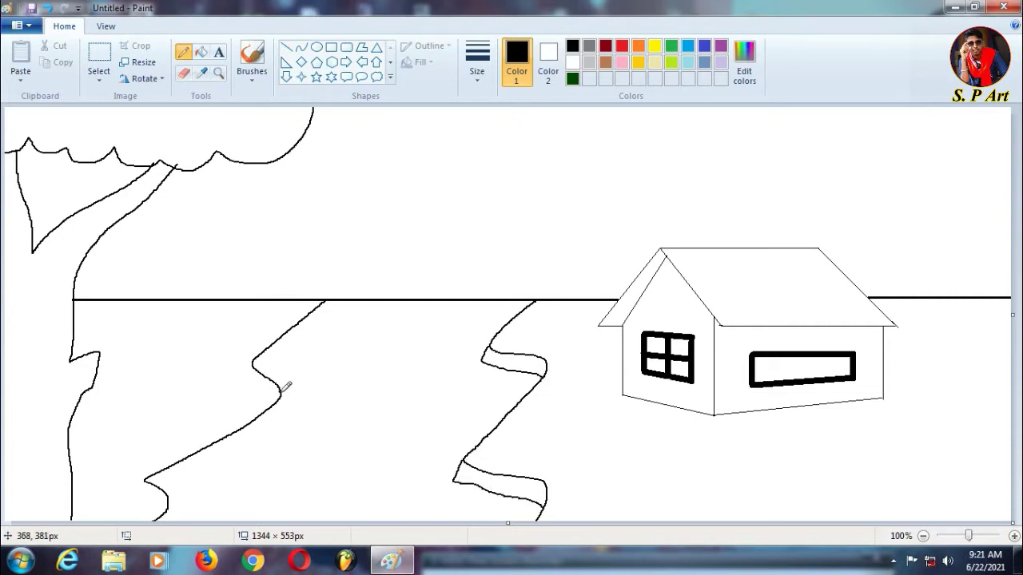
mouse_move(276, 417)
left_mouse_down()
mouse_move(163, 485)
mouse_move(181, 504)
mouse_move(168, 496)
mouse_move(171, 523)
left_mouse_up()
left_click_drag(337, 302, 288, 344)
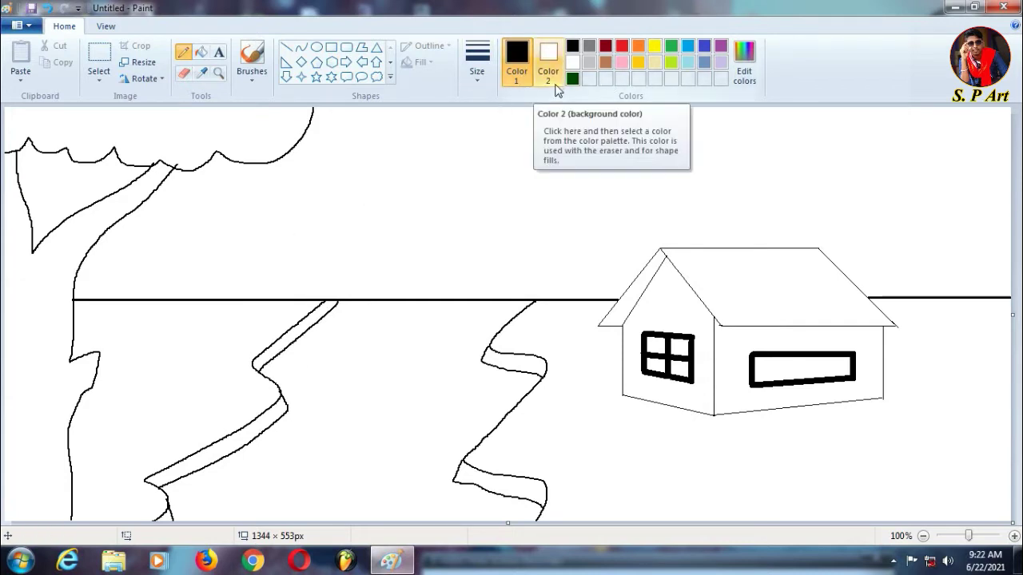
Fill the house's roof plane with red, the gable overhang with dark red and the side wall with light gray.
left_click(201, 52)
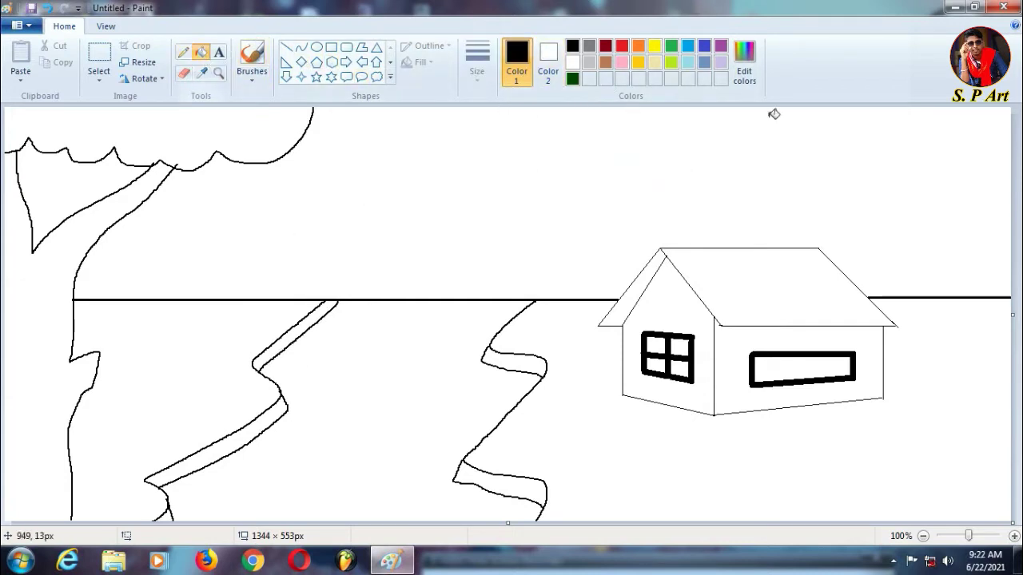
left_click(621, 46)
left_click(734, 282)
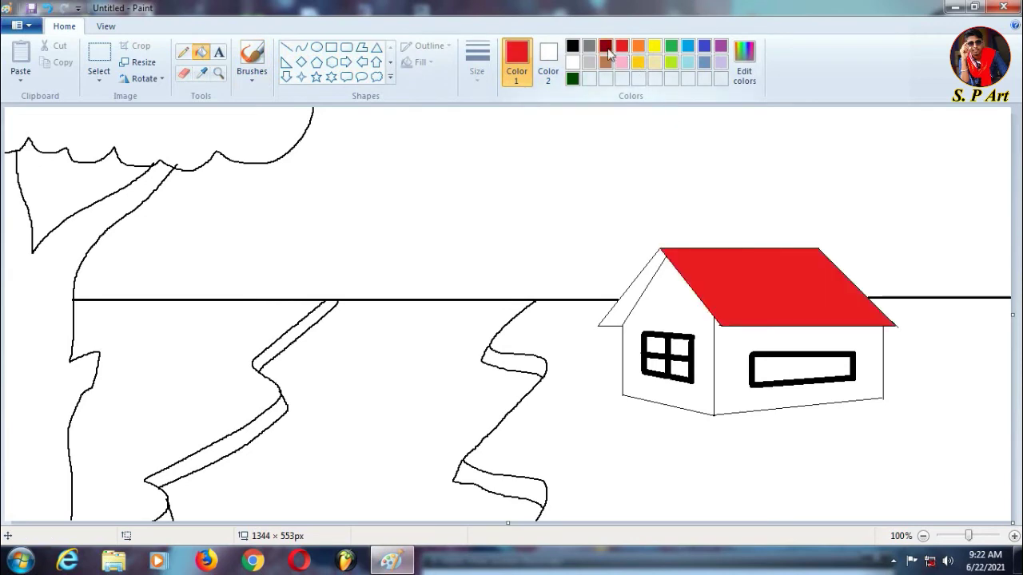
left_click(605, 46)
left_click(635, 300)
left_click(588, 61)
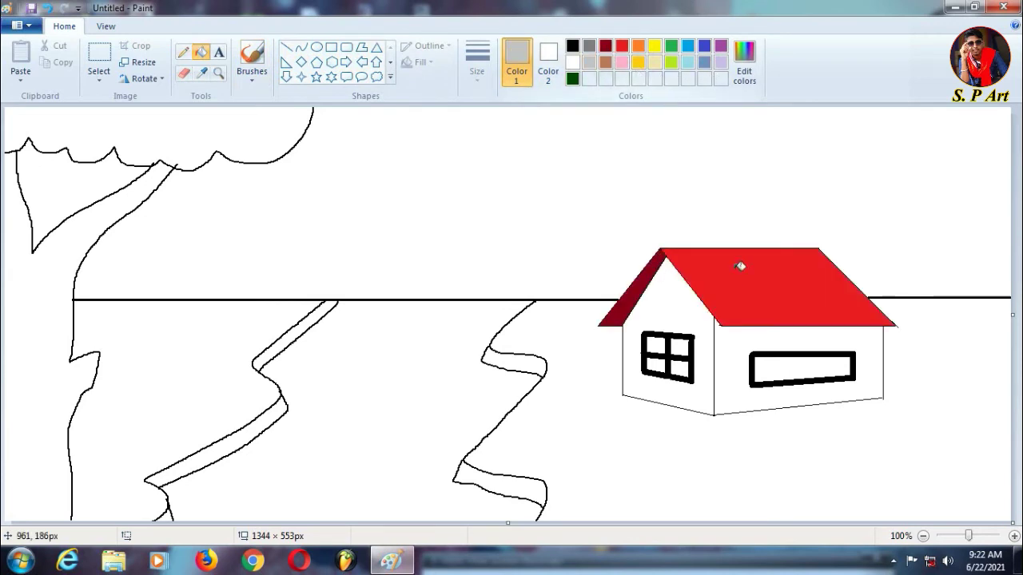
left_click(744, 342)
Fill the four panes of the front window and the long side window with yellow.
left_click(653, 45)
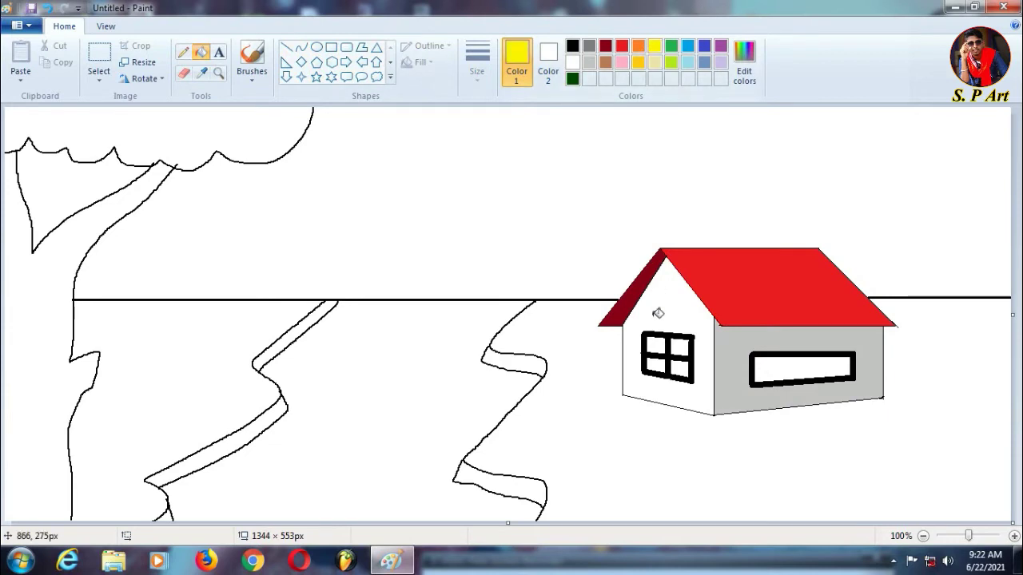
left_click(655, 345)
left_click(681, 347)
left_click(681, 368)
left_click(655, 365)
left_click(799, 369)
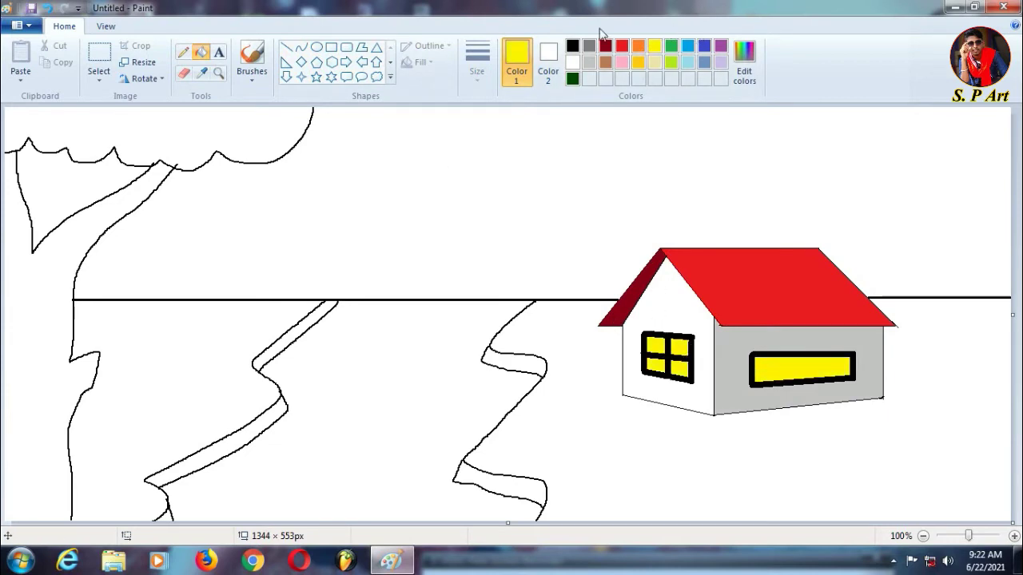
Fill the ground on both sides of the river with lime green and the sky above the horizon with black.
left_click(670, 62)
left_click(575, 331)
left_click(132, 373)
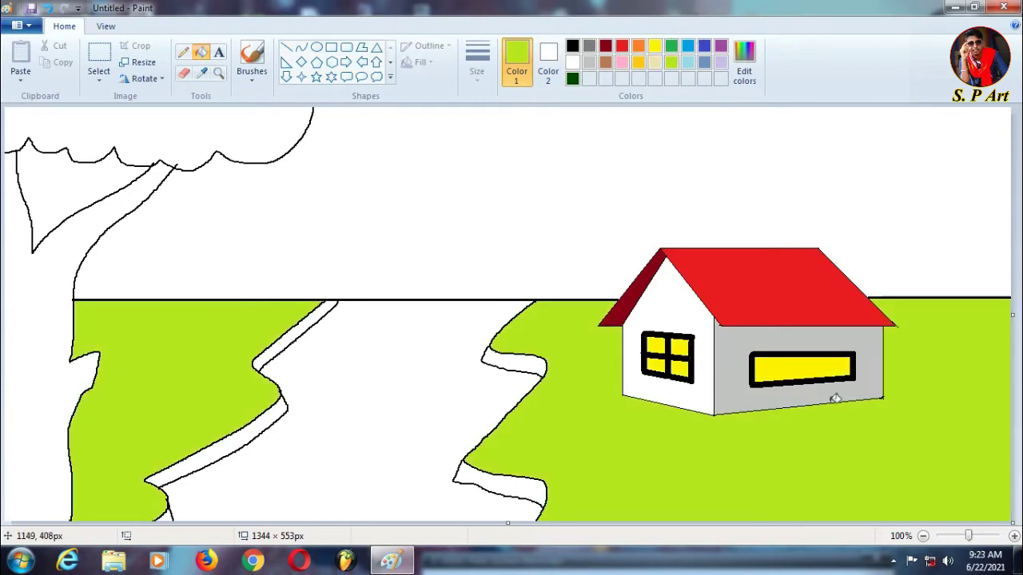
left_click(572, 46)
left_click(432, 188)
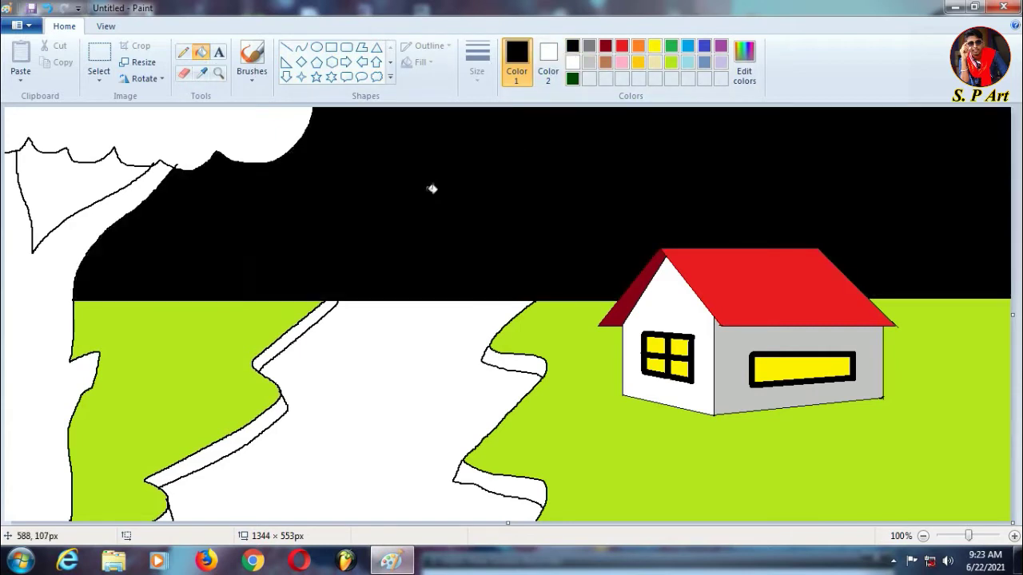
Fill the gap between the tree's two branches with black.
left_click(118, 175)
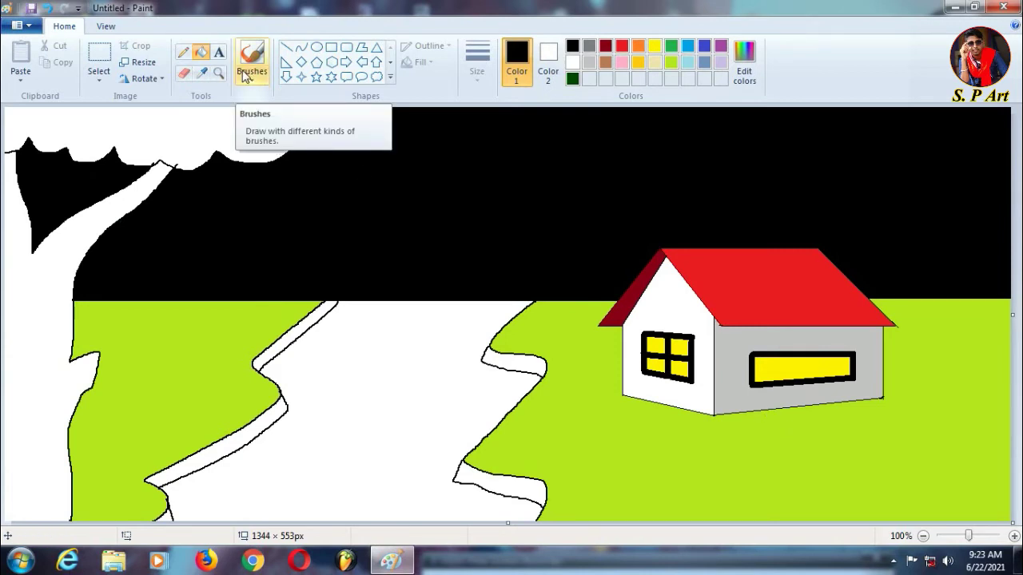
Fill the thickness strips of both river banks with brown.
left_click(607, 63)
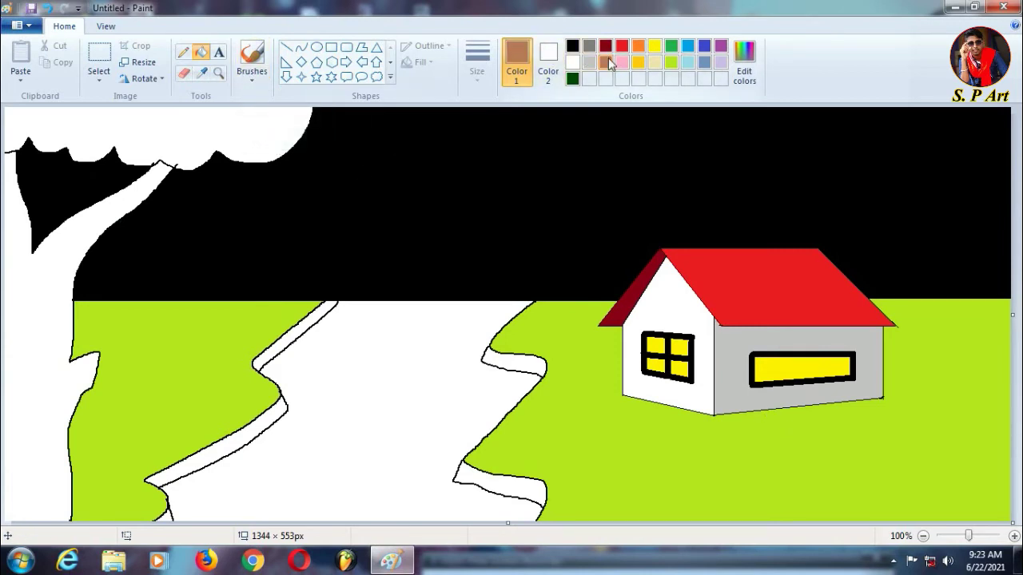
left_click(514, 364)
left_click(500, 470)
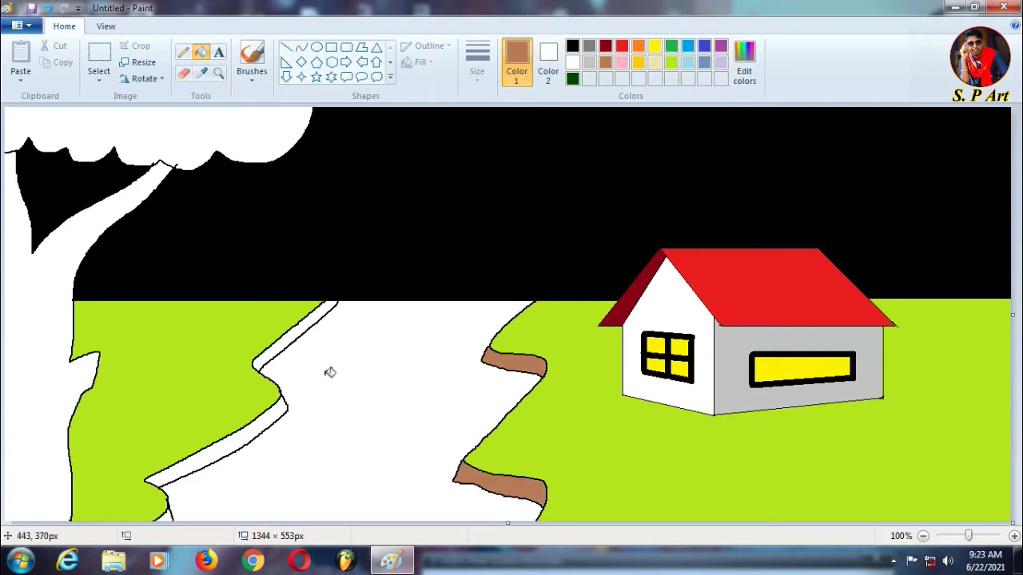
left_click(282, 345)
left_click(272, 413)
left_click(169, 514)
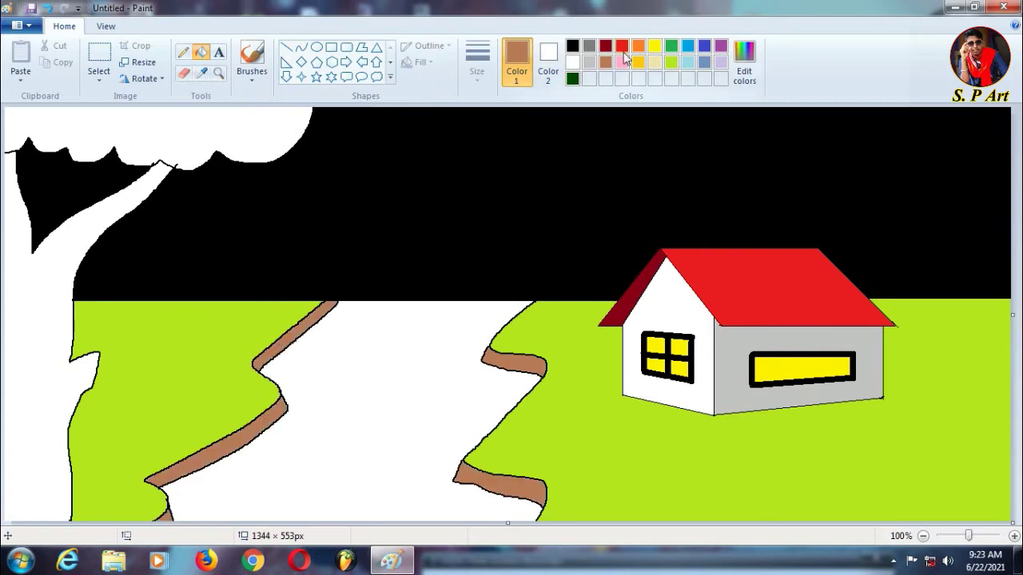
Fill the thickness strips of both river banks with dark red and the river water with light turquoise.
left_click(606, 45)
left_click(515, 366)
left_click(518, 473)
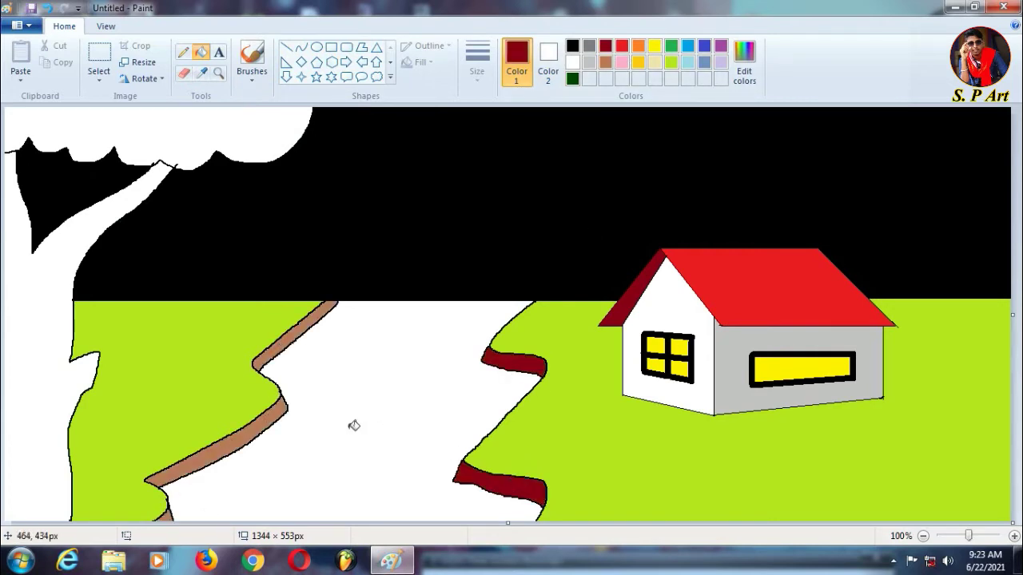
left_click(266, 352)
left_click(263, 421)
left_click(169, 514)
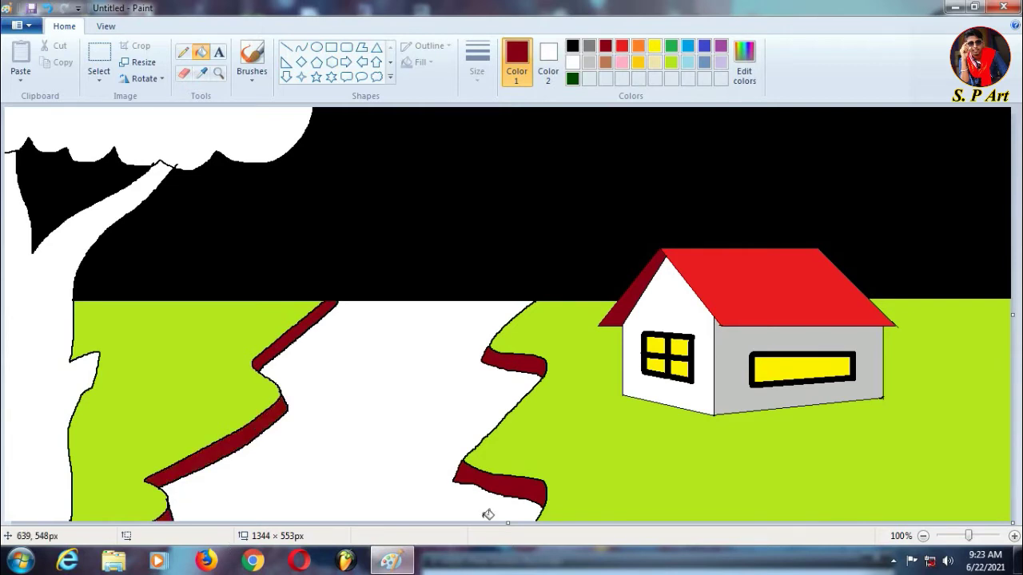
left_click(688, 62)
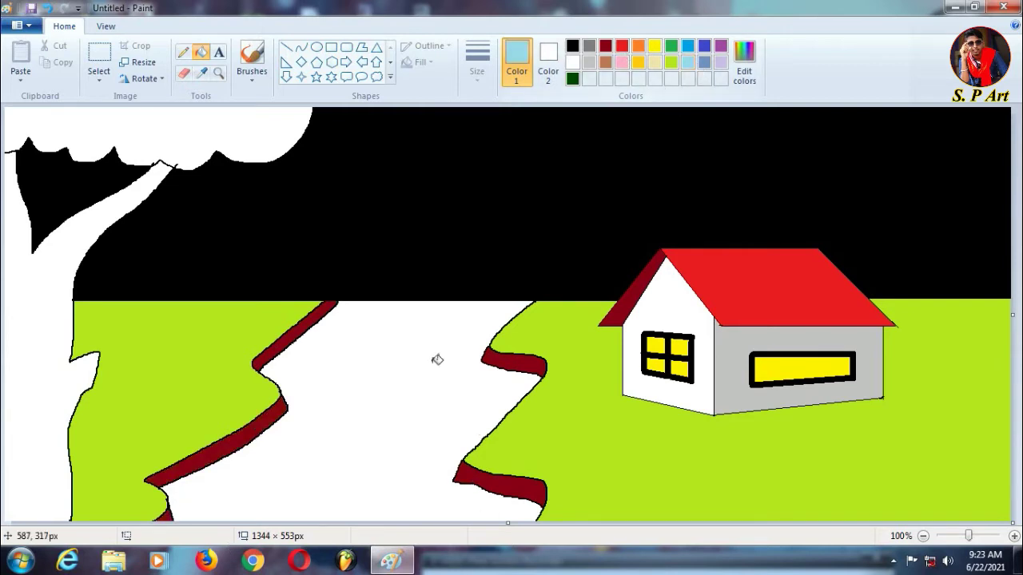
left_click(434, 359)
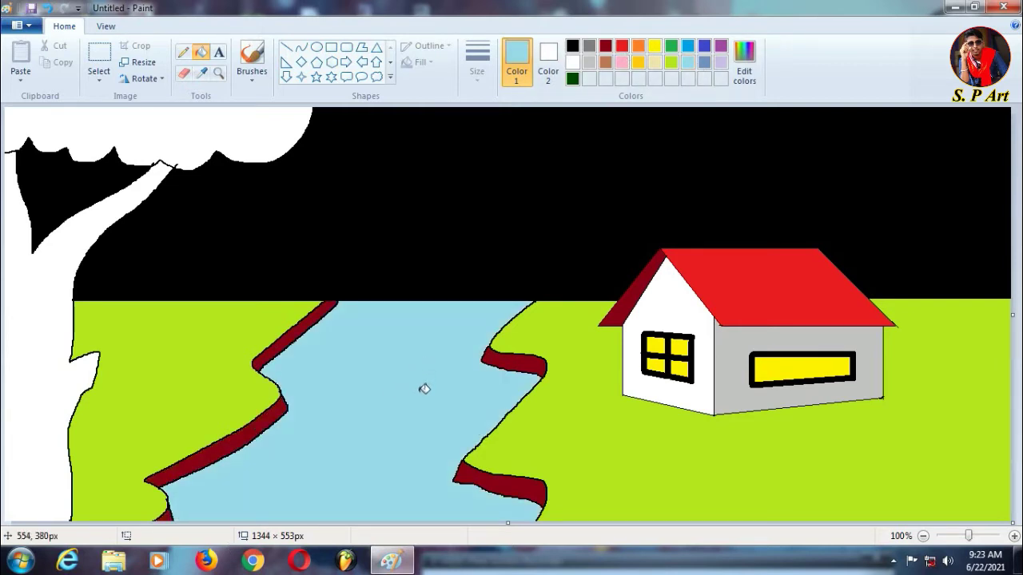
Fill the tree's trunk and branches with brown and its foliage with dark green.
left_click(605, 61)
left_click(29, 353)
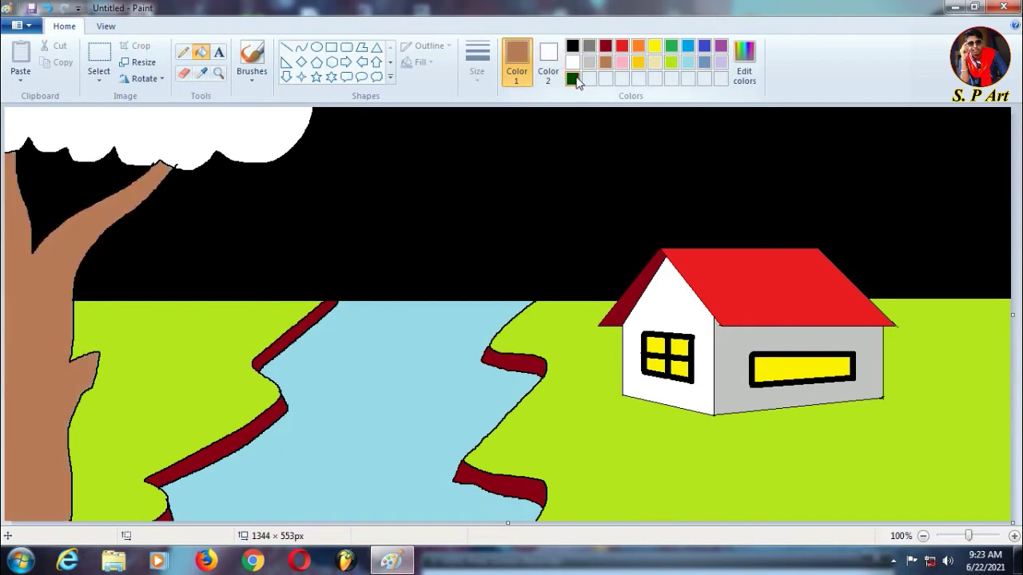
left_click(572, 78)
left_click(198, 125)
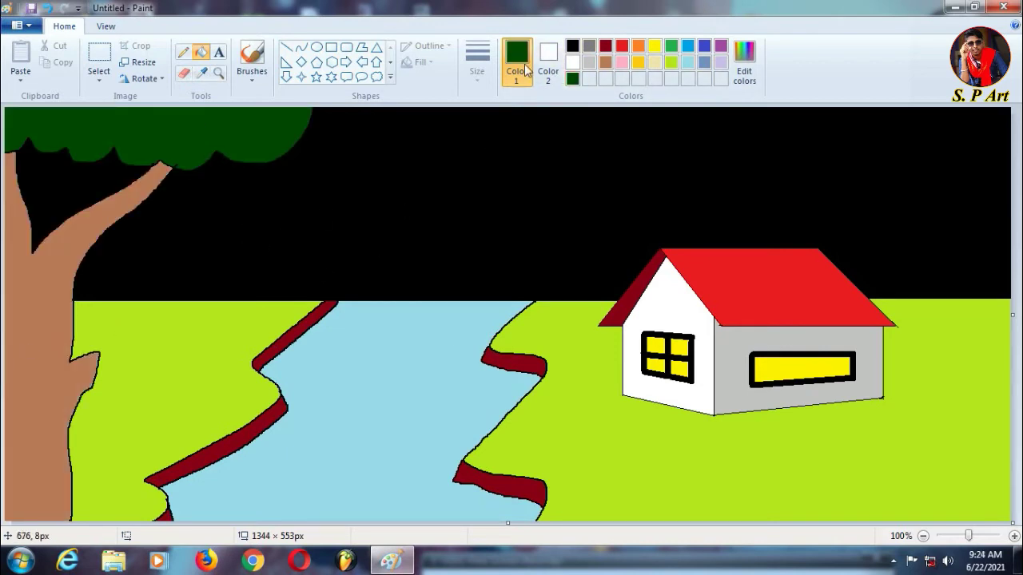
Airbrush turquoise shading onto the water along the river's left bank, from the horizon down to the lower edge.
left_click(689, 51)
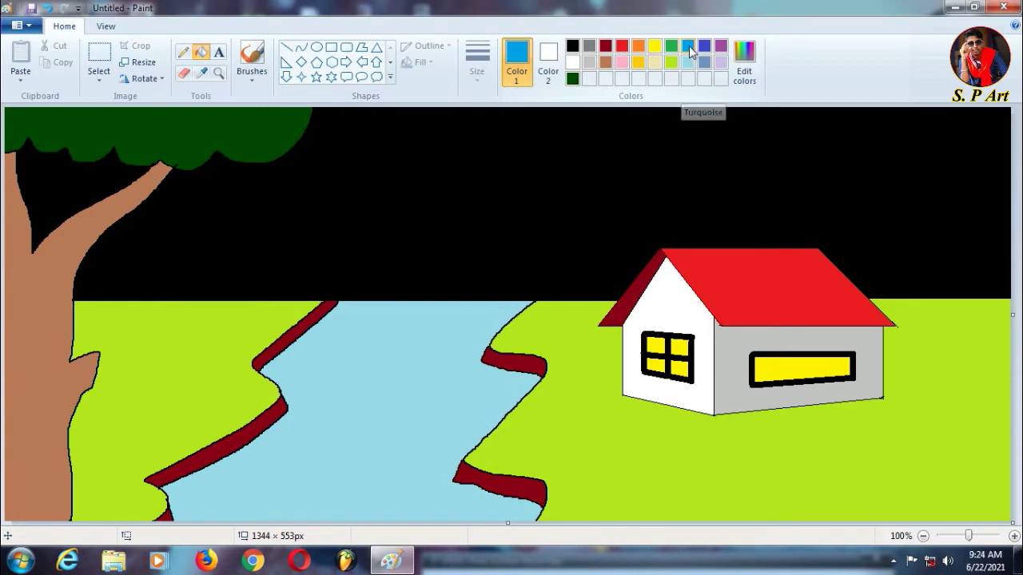
left_click(252, 68)
left_click(340, 101)
left_click(320, 369)
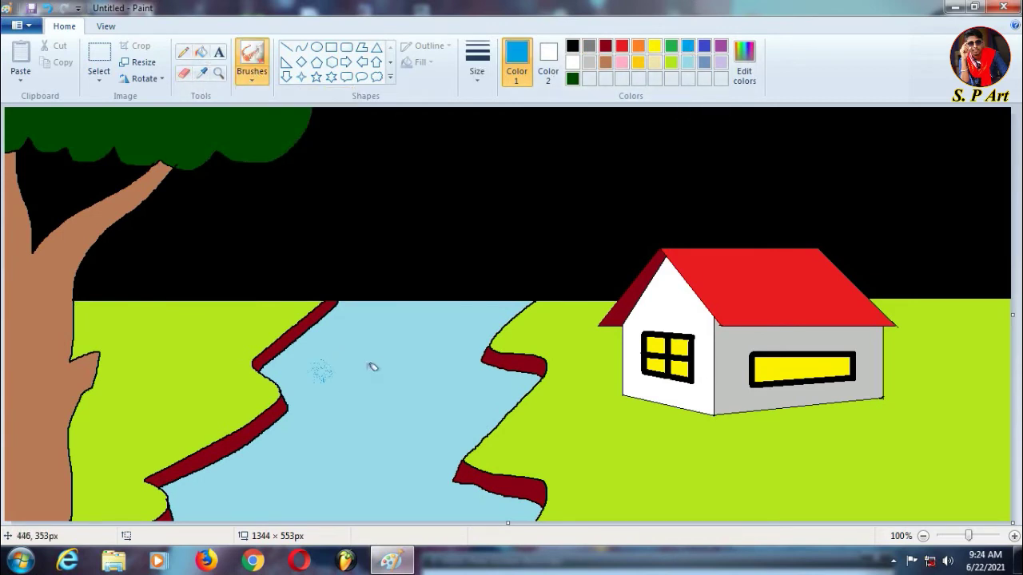
mouse_move(294, 371)
left_mouse_down()
mouse_move(335, 335)
mouse_move(338, 321)
mouse_move(389, 327)
mouse_move(335, 345)
mouse_move(318, 390)
mouse_move(341, 400)
mouse_move(329, 426)
mouse_move(254, 450)
mouse_move(254, 465)
mouse_move(192, 484)
mouse_move(188, 502)
mouse_move(223, 511)
mouse_move(334, 467)
mouse_move(281, 459)
mouse_move(324, 438)
mouse_move(338, 333)
mouse_move(425, 322)
mouse_move(369, 318)
mouse_move(347, 377)
mouse_move(336, 365)
mouse_move(320, 379)
mouse_move(332, 395)
mouse_move(354, 370)
mouse_move(356, 333)
mouse_move(380, 394)
mouse_move(336, 433)
mouse_move(275, 457)
mouse_move(305, 512)
mouse_move(382, 512)
left_mouse_up()
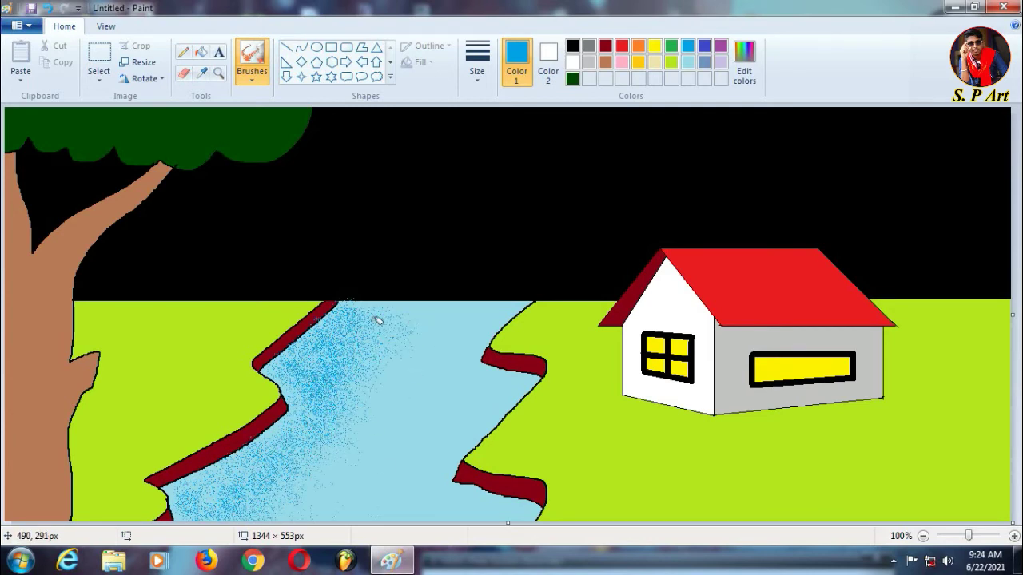
Airbrush green shading onto the grass along both river banks, densest near the water's edge.
left_click(671, 45)
mouse_move(506, 452)
left_mouse_down()
mouse_move(554, 460)
mouse_move(567, 439)
mouse_move(497, 450)
mouse_move(513, 427)
mouse_move(540, 426)
mouse_move(503, 451)
mouse_move(533, 455)
mouse_move(519, 444)
mouse_move(597, 409)
mouse_move(537, 406)
mouse_move(545, 401)
mouse_move(594, 477)
mouse_move(574, 486)
mouse_move(639, 502)
mouse_move(563, 515)
mouse_move(562, 495)
mouse_move(596, 506)
mouse_move(567, 511)
mouse_move(579, 506)
mouse_move(561, 493)
mouse_move(568, 479)
mouse_move(588, 464)
mouse_move(619, 463)
mouse_move(621, 499)
mouse_move(536, 452)
left_mouse_up()
mouse_move(542, 326)
left_mouse_down()
mouse_move(520, 333)
mouse_move(554, 311)
mouse_move(562, 373)
mouse_move(539, 413)
mouse_move(486, 452)
mouse_move(627, 457)
mouse_move(623, 420)
left_mouse_up()
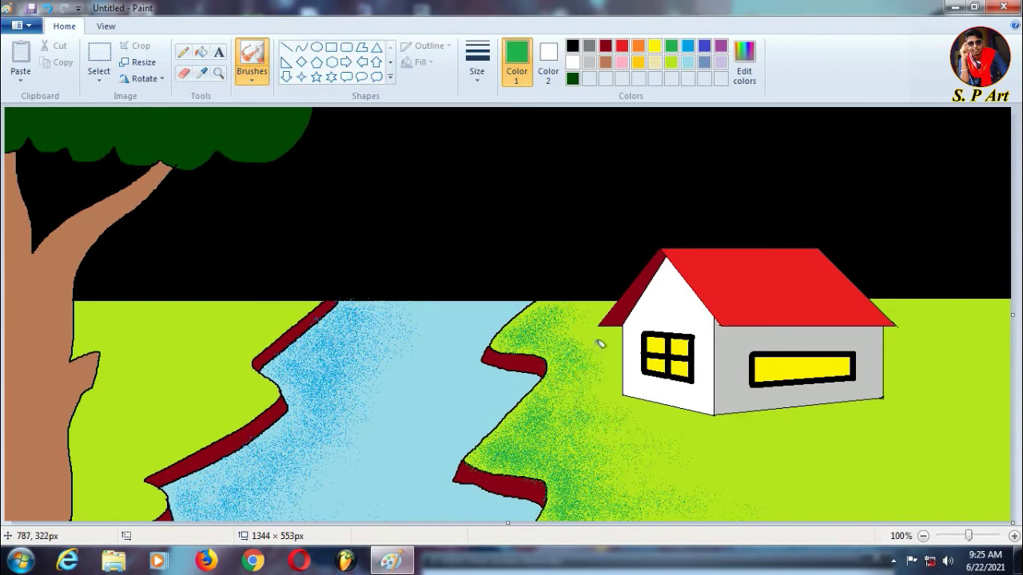
mouse_move(277, 338)
left_mouse_down()
mouse_move(232, 389)
mouse_move(256, 392)
mouse_move(238, 401)
mouse_move(255, 405)
mouse_move(217, 413)
mouse_move(225, 385)
mouse_move(270, 384)
mouse_move(203, 378)
mouse_move(214, 403)
mouse_move(136, 461)
mouse_move(265, 404)
mouse_move(159, 446)
mouse_move(272, 314)
mouse_move(272, 323)
mouse_move(229, 304)
left_mouse_up()
mouse_move(145, 449)
left_mouse_down()
mouse_move(145, 511)
mouse_move(126, 514)
mouse_move(160, 503)
mouse_move(145, 512)
mouse_move(121, 491)
mouse_move(120, 464)
left_mouse_up()
mouse_move(170, 395)
left_mouse_down()
mouse_move(205, 322)
mouse_move(142, 413)
mouse_move(230, 328)
mouse_move(62, 304)
mouse_move(248, 365)
mouse_move(284, 335)
mouse_move(257, 380)
mouse_move(160, 440)
mouse_move(212, 354)
mouse_move(246, 320)
mouse_move(218, 390)
mouse_move(119, 511)
mouse_move(171, 406)
mouse_move(521, 457)
mouse_move(559, 512)
left_mouse_up()
mouse_move(511, 341)
left_mouse_down()
mouse_move(562, 366)
mouse_move(544, 322)
mouse_move(557, 334)
mouse_move(557, 381)
mouse_move(507, 434)
mouse_move(566, 442)
mouse_move(558, 467)
mouse_move(609, 519)
left_mouse_up()
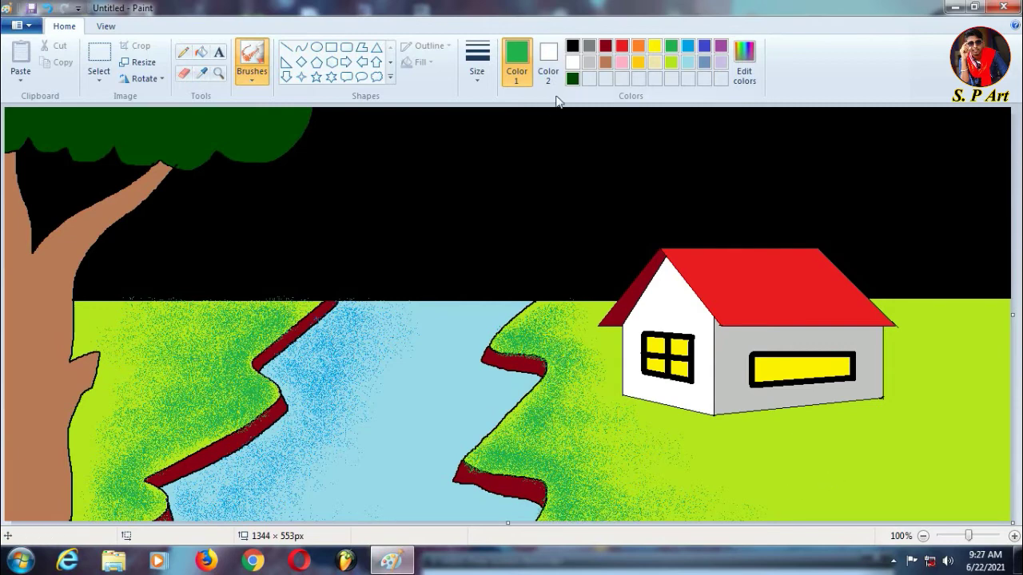
Try a straight brown slope line for a mountain rising from the horizon beside the tree, and undo it.
left_click(286, 47)
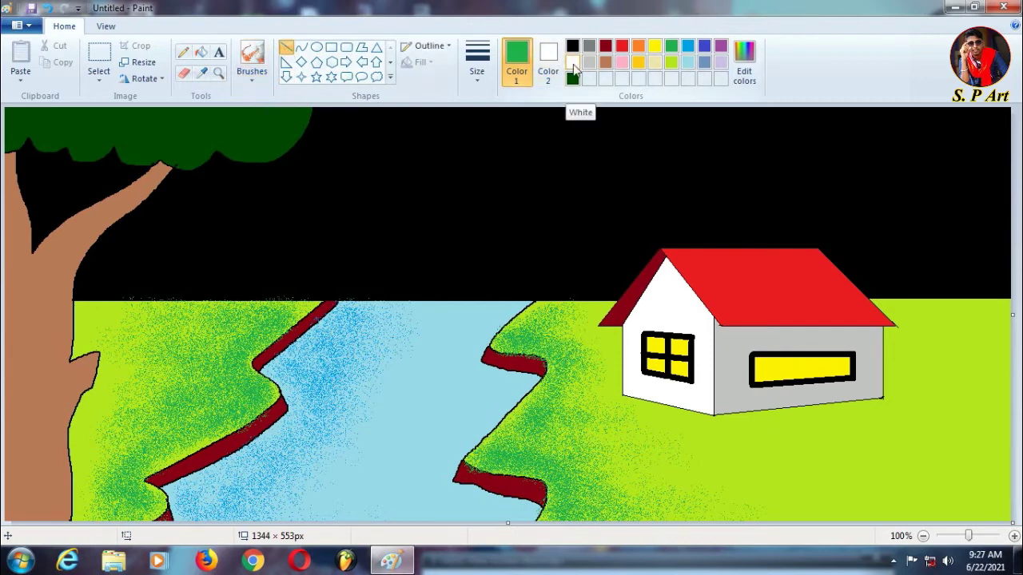
left_click(610, 64)
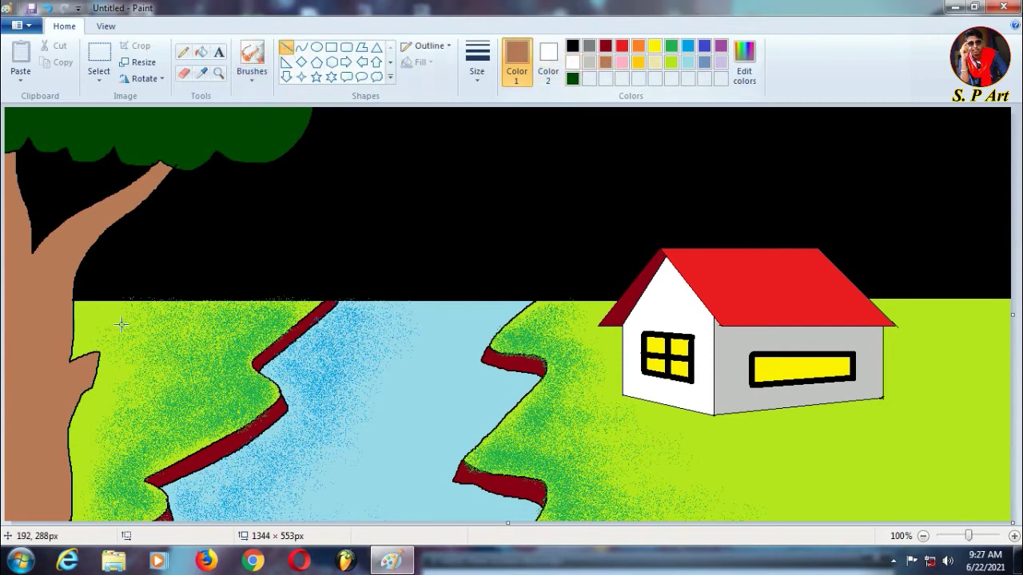
left_click_drag(89, 301, 274, 200)
key("ctrl+z")
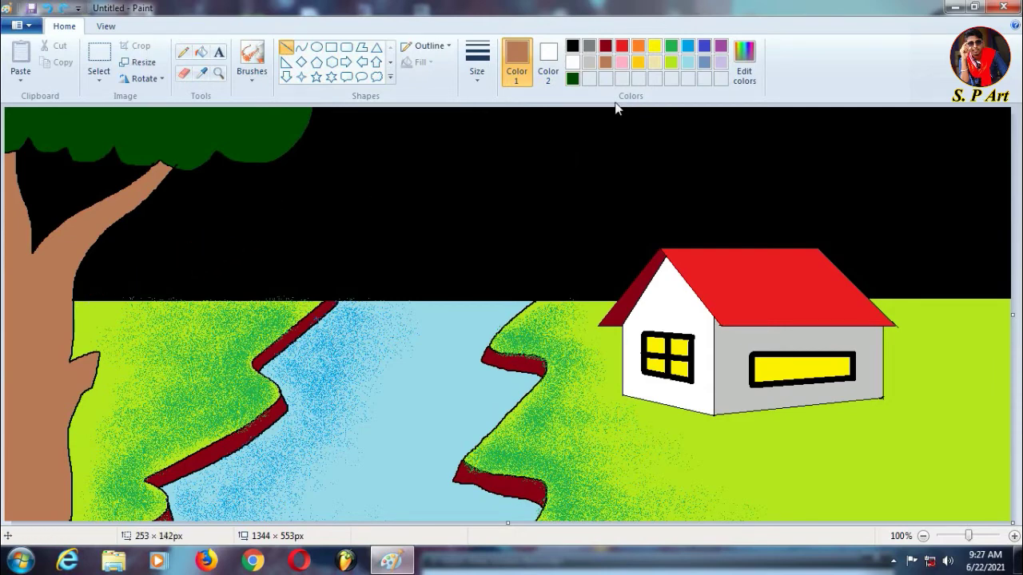
Draw the outlines of two mountains with light gray straight lines above the horizon, the right one behind the house.
left_click(591, 62)
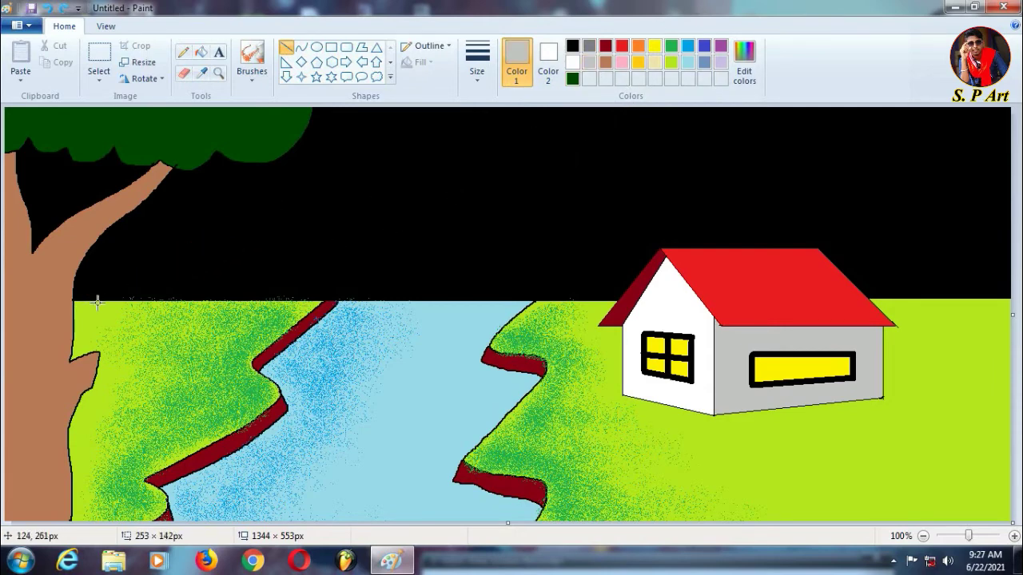
mouse_move(100, 301)
left_mouse_down()
mouse_move(304, 189)
mouse_move(566, 301)
left_mouse_up()
mouse_move(492, 269)
left_mouse_down()
mouse_move(673, 163)
mouse_move(968, 262)
mouse_move(1010, 297)
left_mouse_up()
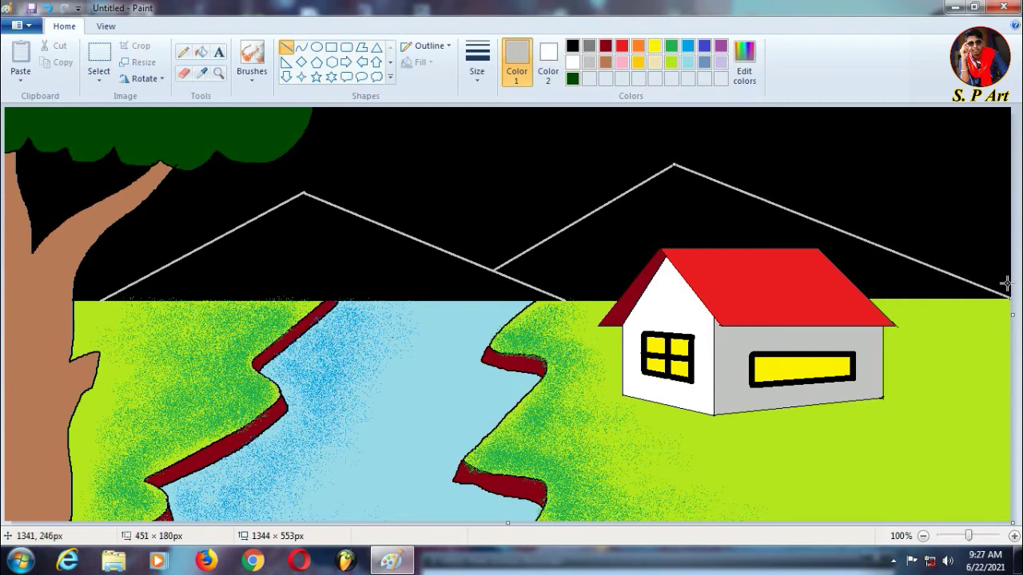
Recolor the mountain outlines gray and fill both mountains with light gray.
left_click(589, 45)
left_click(589, 63)
left_click(352, 226)
left_click(605, 238)
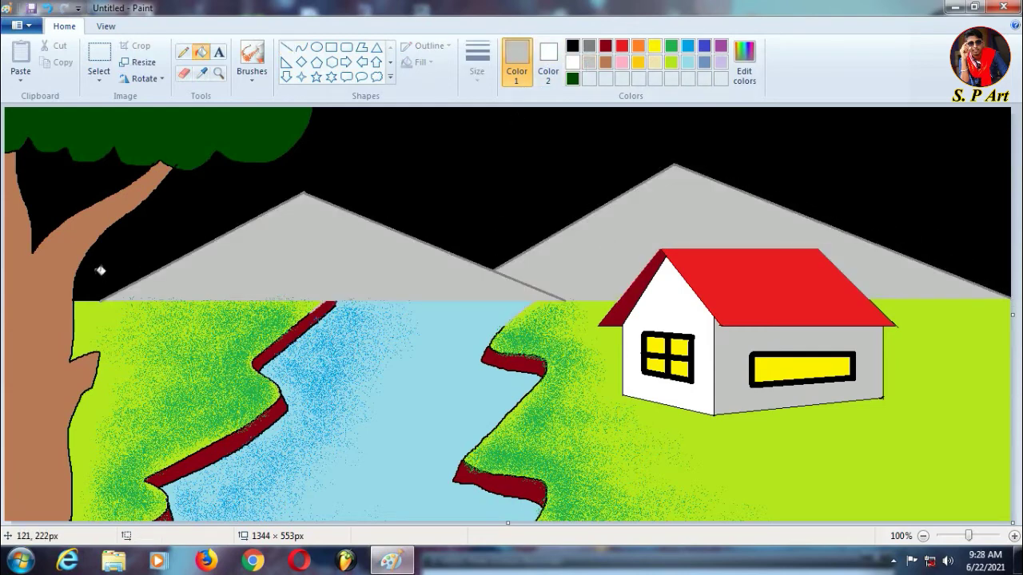
Redraw the horizon as a black line on both sides of the house, and retrace the upper contour of the right river bank.
left_click(286, 47)
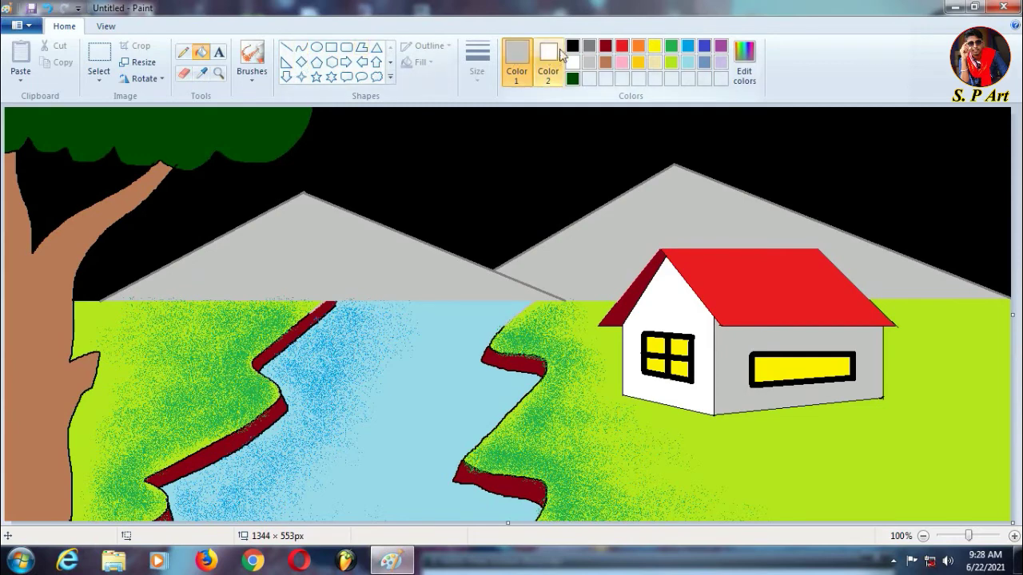
left_click(572, 46)
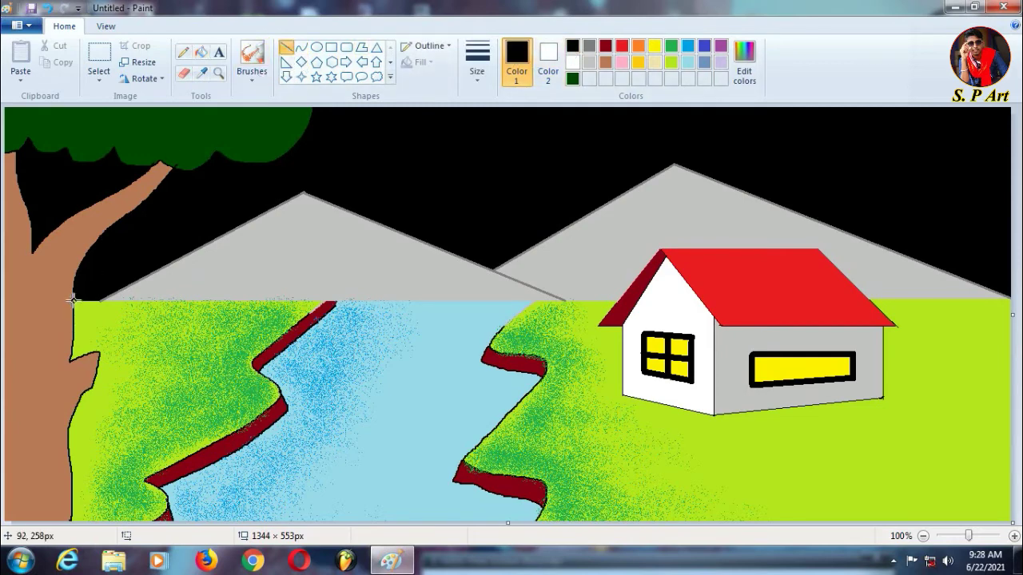
left_click_drag(73, 301, 613, 326)
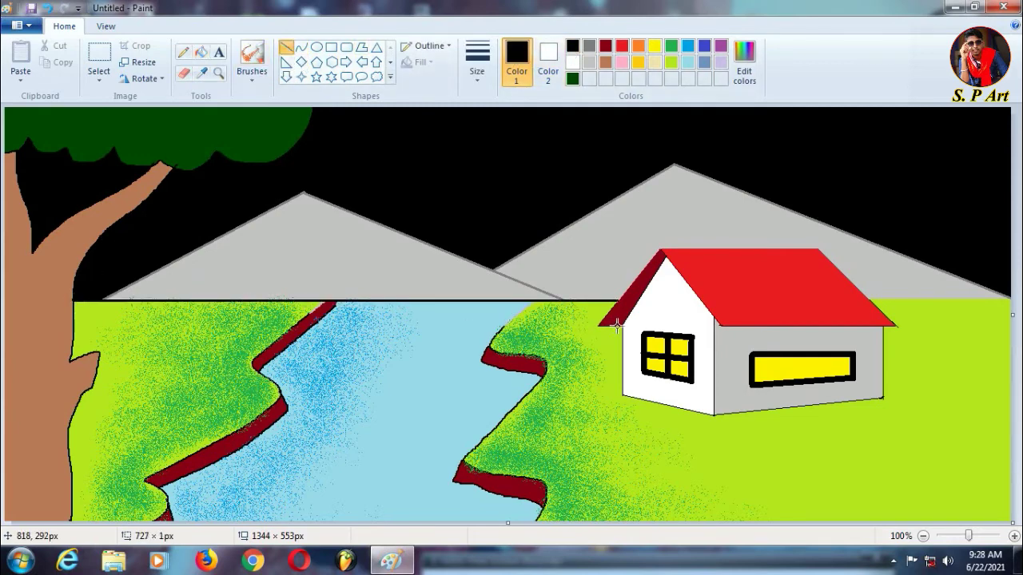
left_click(878, 299)
left_click_drag(869, 299, 937, 330)
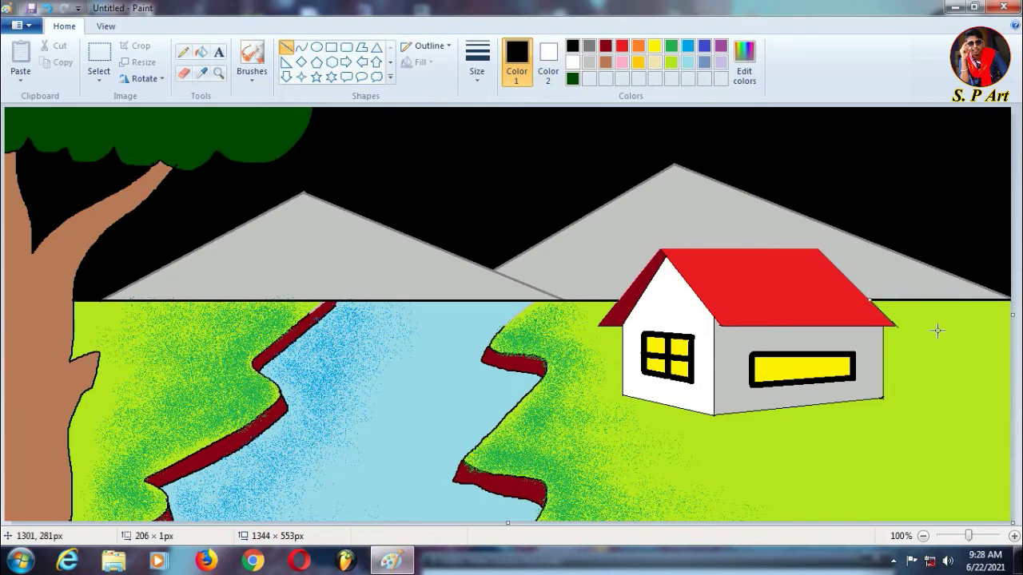
left_click(183, 52)
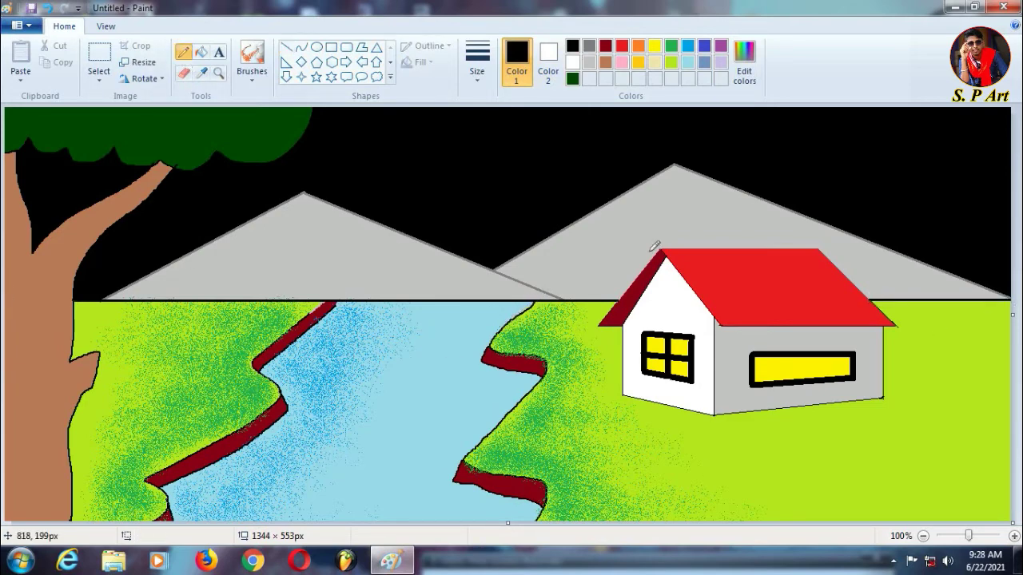
Draw a gray ridge line from each mountain's peak down to the horizon and fill the left faces with gray.
left_click(285, 47)
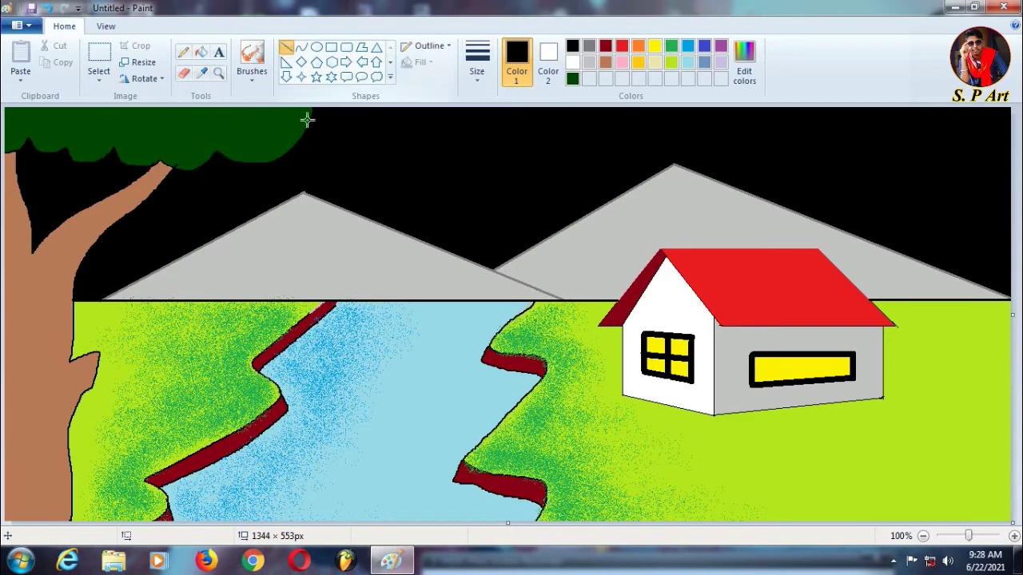
left_click(588, 45)
left_click_drag(303, 192, 216, 301)
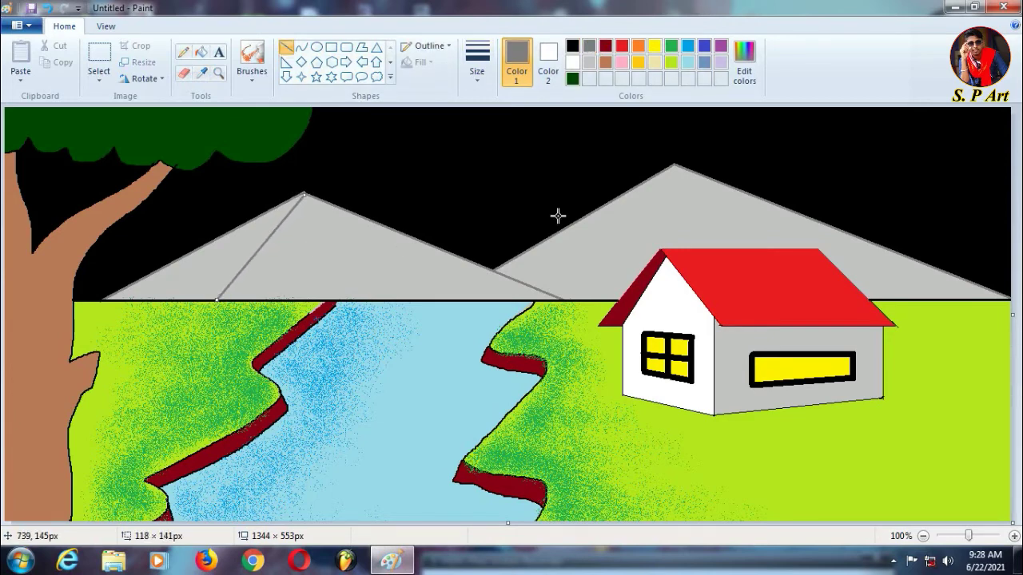
left_click_drag(670, 170, 597, 301)
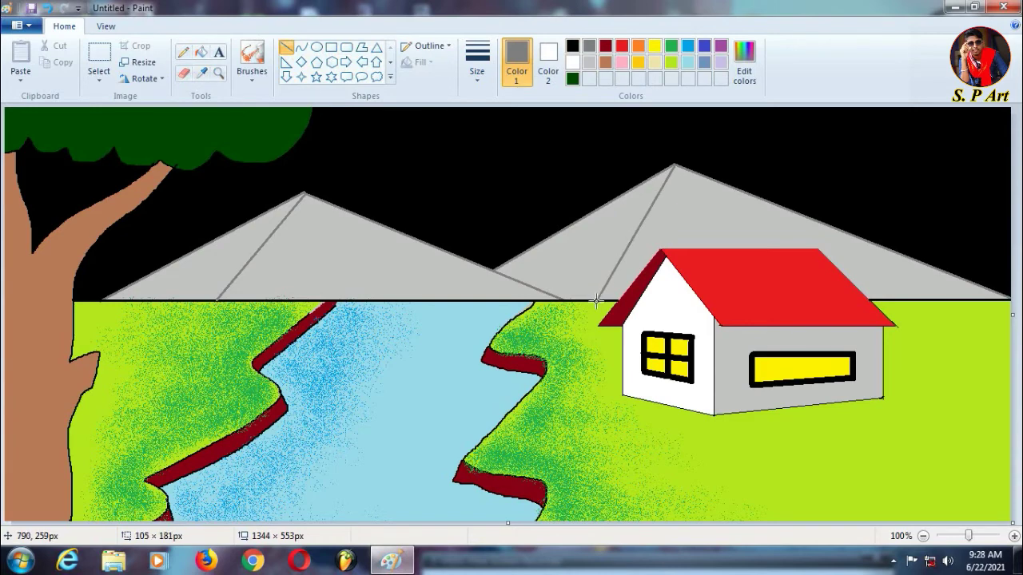
left_click(200, 52)
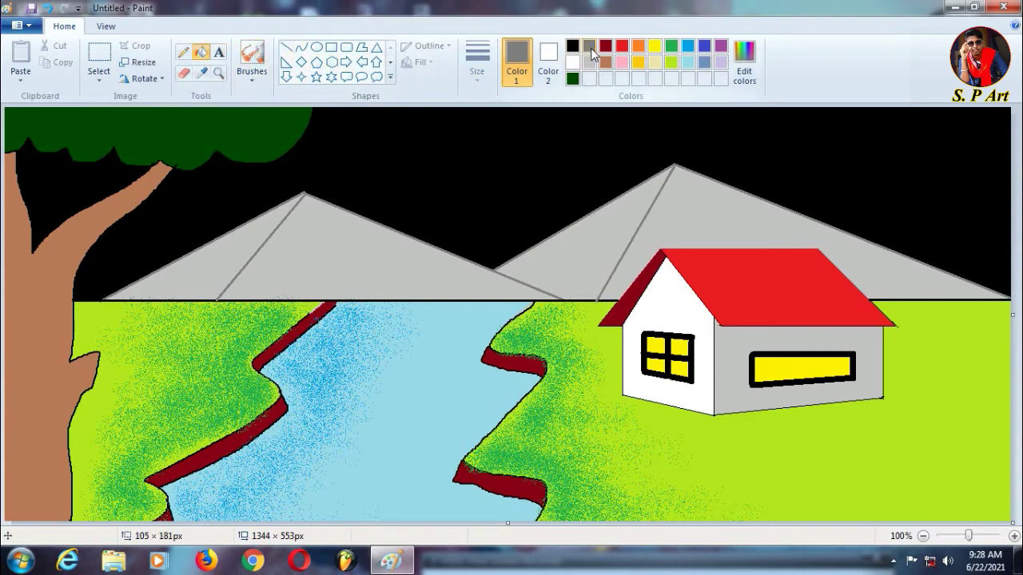
left_click(611, 212)
left_click(250, 237)
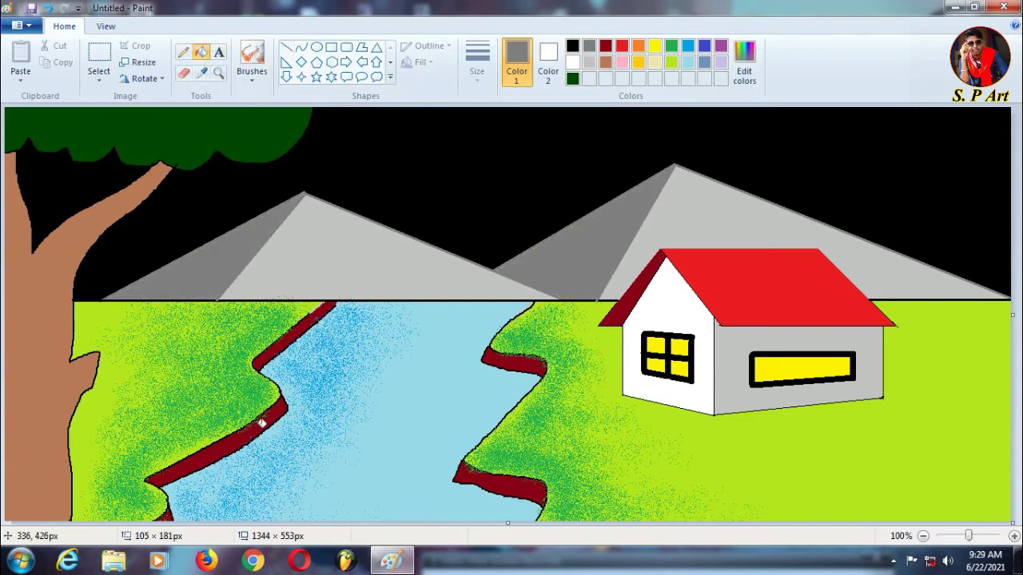
Draw a row of dark green bushes along the horizon from the tree to the house with the thickest pencil, and fill their gaps dark green.
left_click(572, 78)
left_click(183, 52)
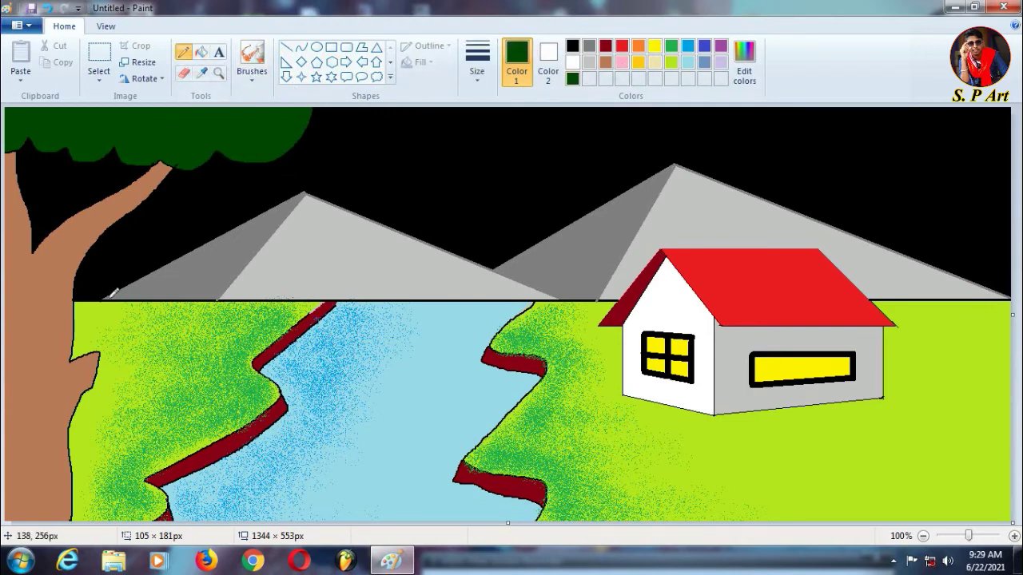
left_click(477, 62)
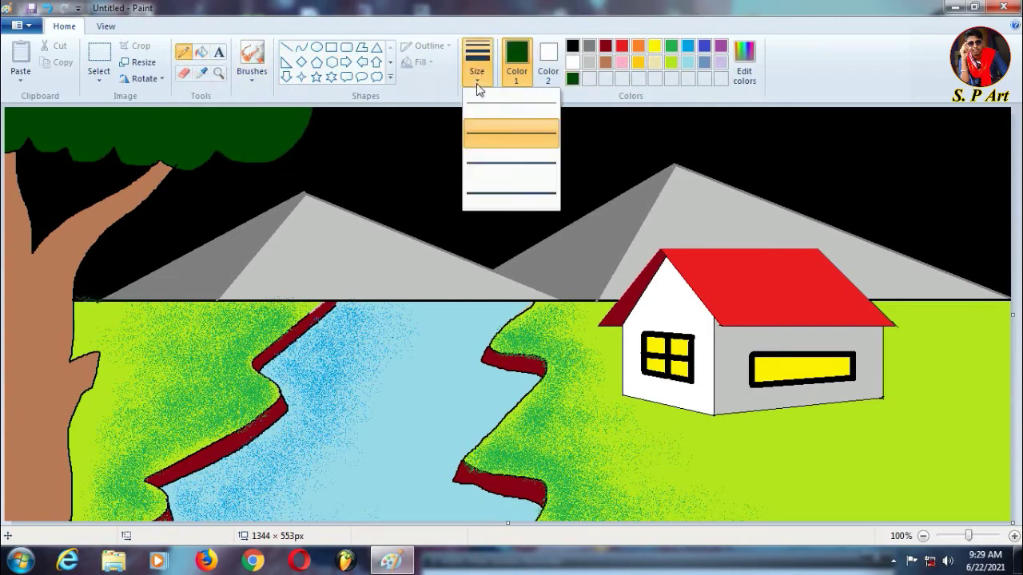
left_click(511, 194)
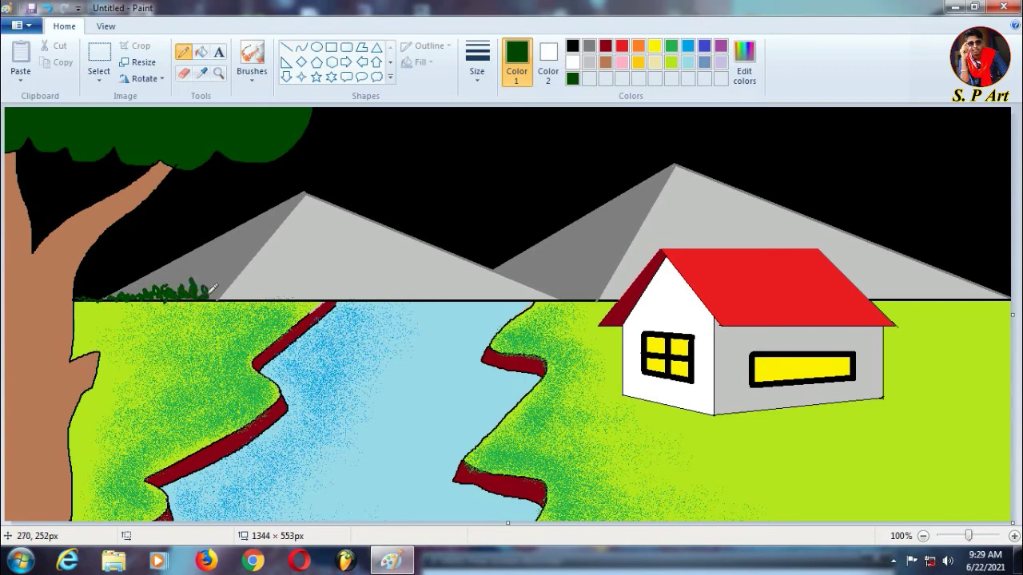
left_click_drag(237, 287, 286, 286)
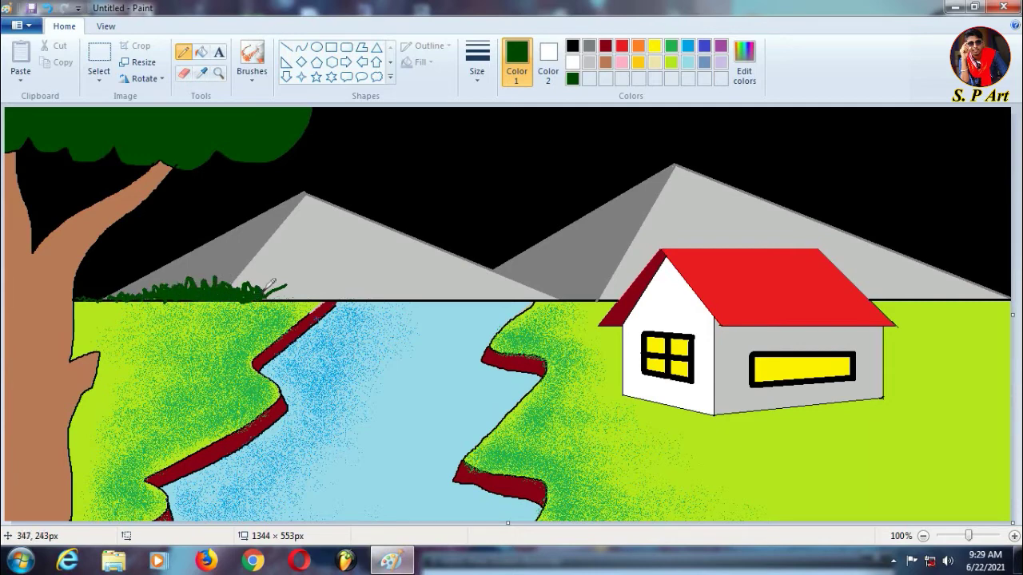
mouse_move(270, 283)
left_mouse_down()
mouse_move(339, 278)
mouse_move(307, 284)
mouse_move(389, 297)
mouse_move(427, 284)
mouse_move(442, 295)
mouse_move(643, 271)
left_mouse_up()
left_click(200, 52)
left_click(548, 297)
left_click(586, 297)
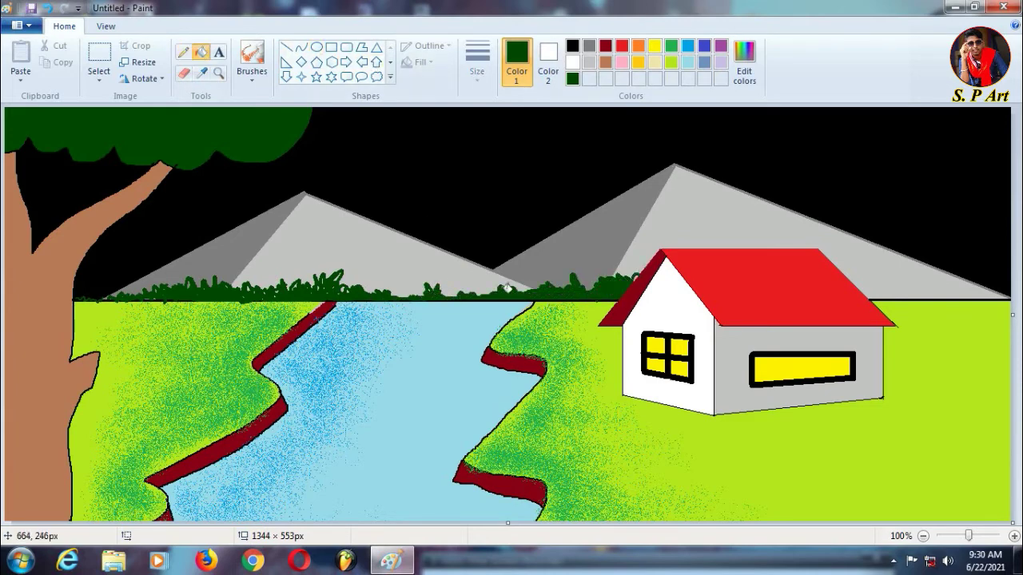
Draw a dark green bush outline along the horizon right of the house, fill it dark green, and touch up the gaps in the left bushes.
left_click(183, 52)
mouse_move(858, 288)
left_mouse_down()
mouse_move(890, 289)
mouse_move(906, 278)
mouse_move(969, 286)
left_mouse_up()
left_click(201, 52)
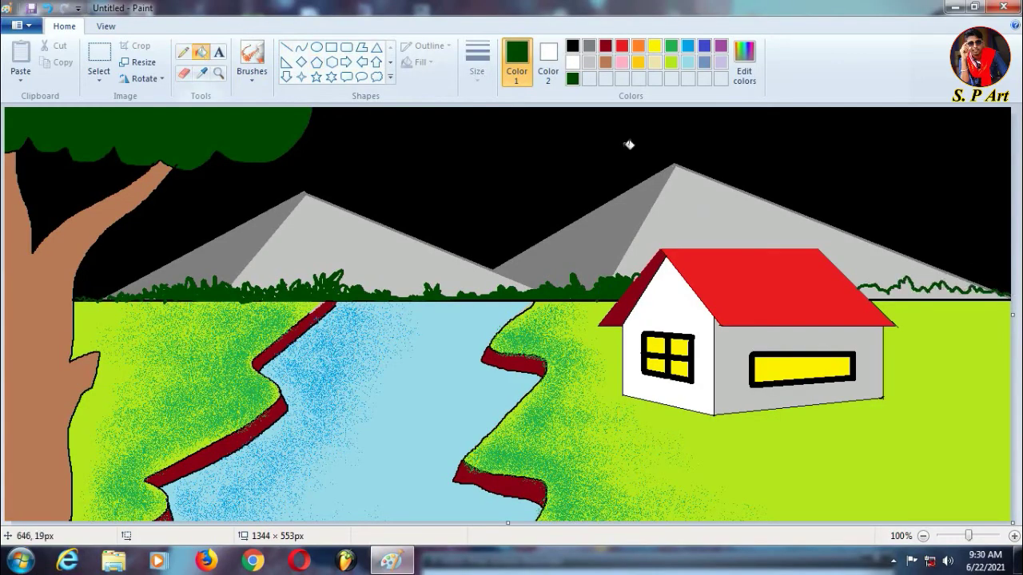
left_click(951, 297)
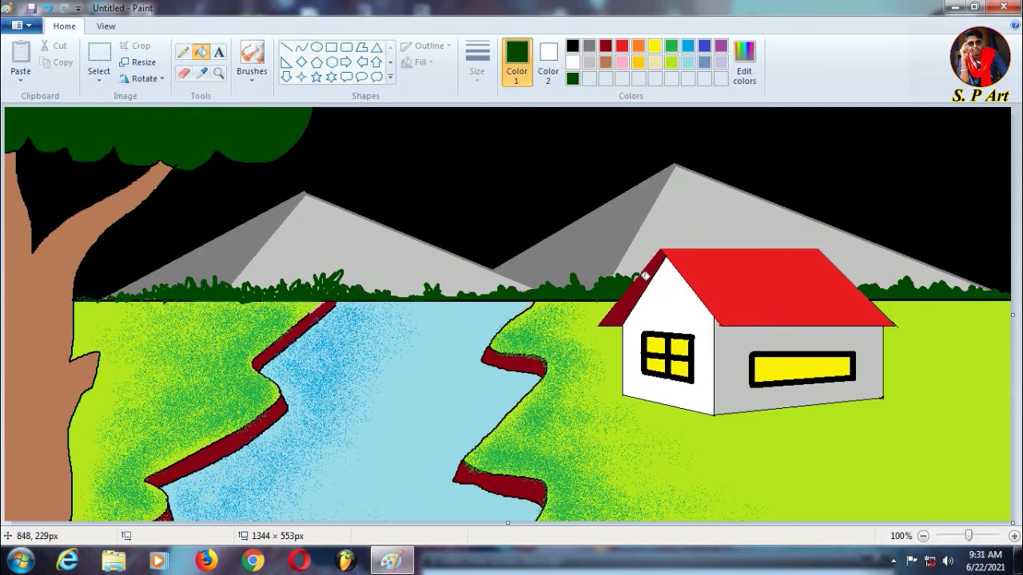
left_click(183, 52)
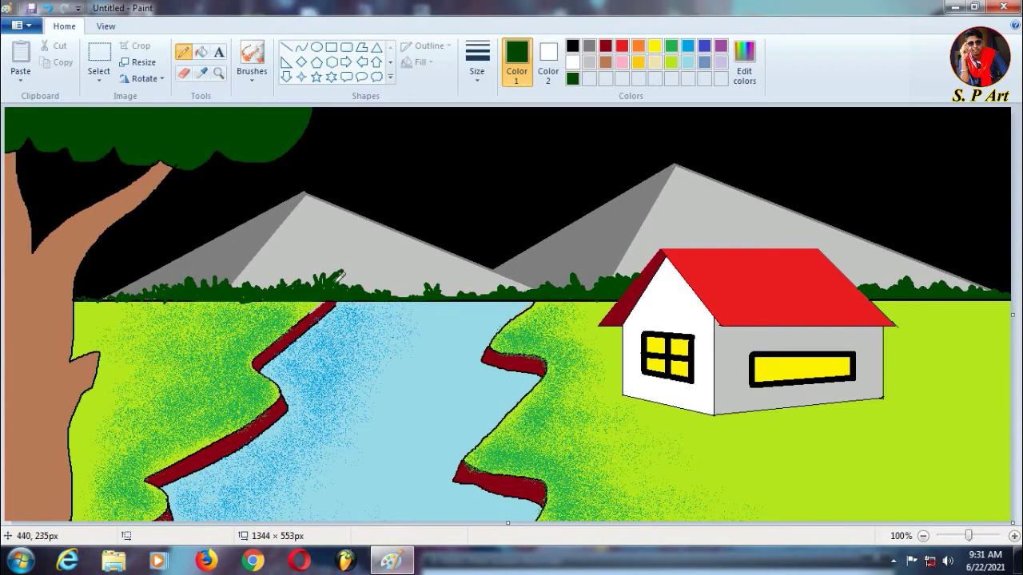
Draw a small solid white circle as the moon in the black sky, to the upper right of the house.
left_click(80, 237)
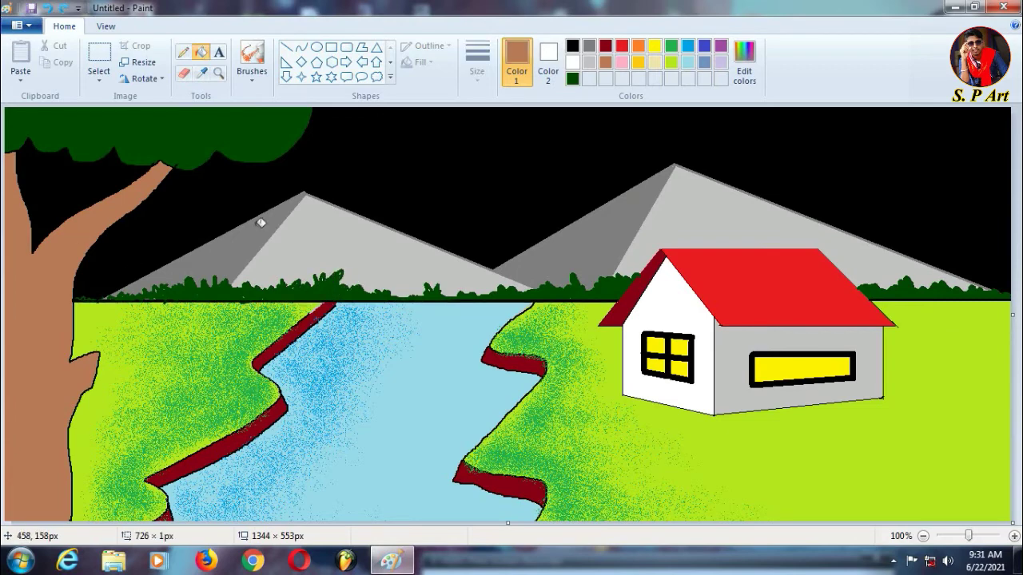
left_click(201, 52)
left_click(316, 46)
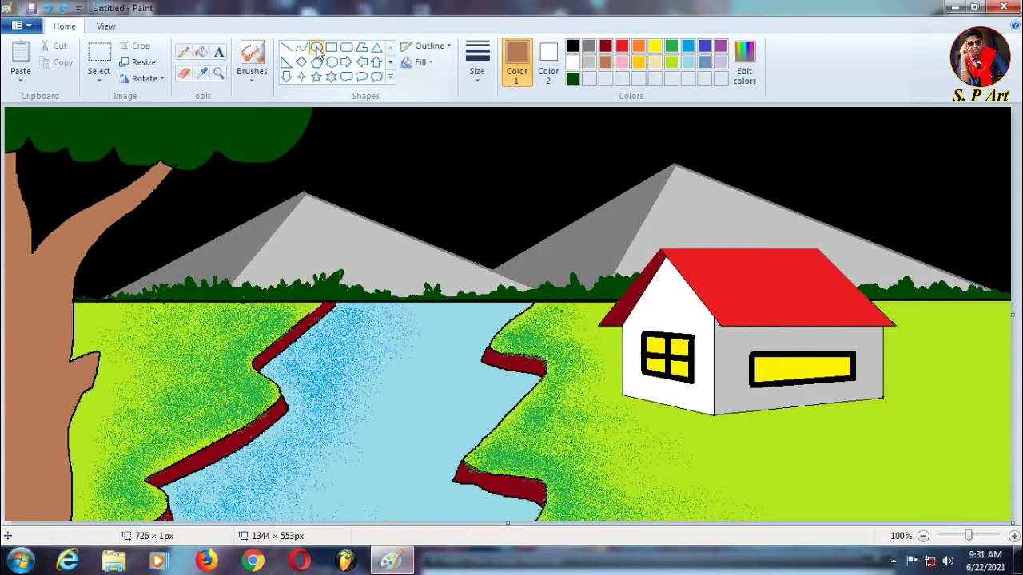
left_click(421, 62)
left_click(423, 98)
left_click(548, 62)
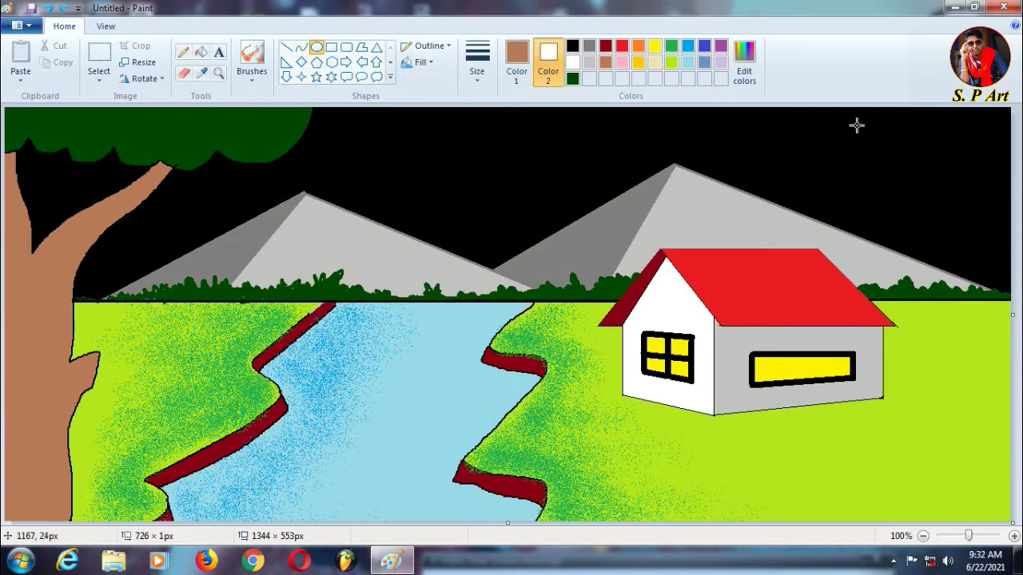
left_click(517, 62)
left_click(572, 62)
left_click_drag(882, 127, 913, 157)
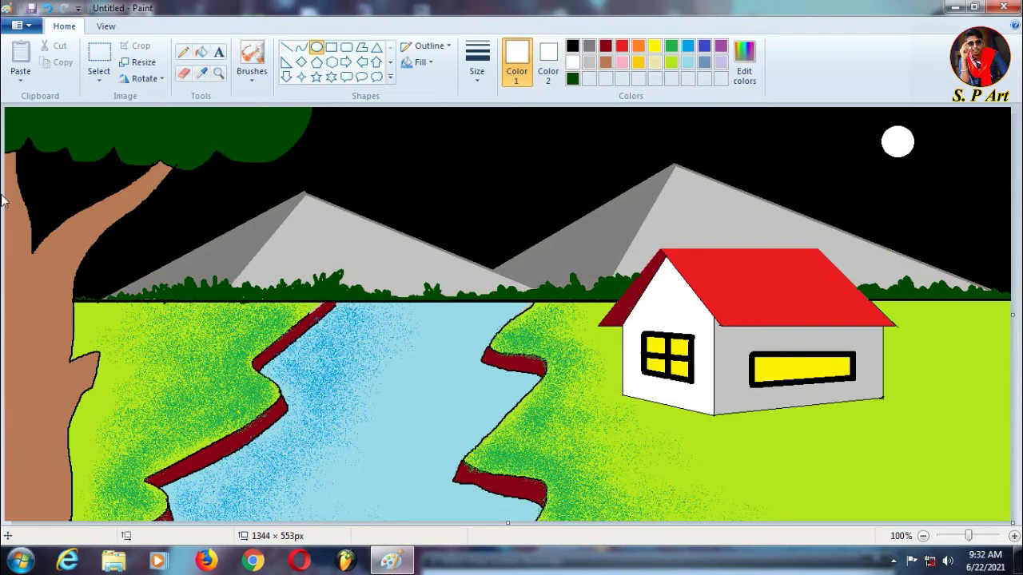
Mix a dark brown custom color from the palette's brown for spraying with the brush.
left_click(251, 60)
left_click(720, 46)
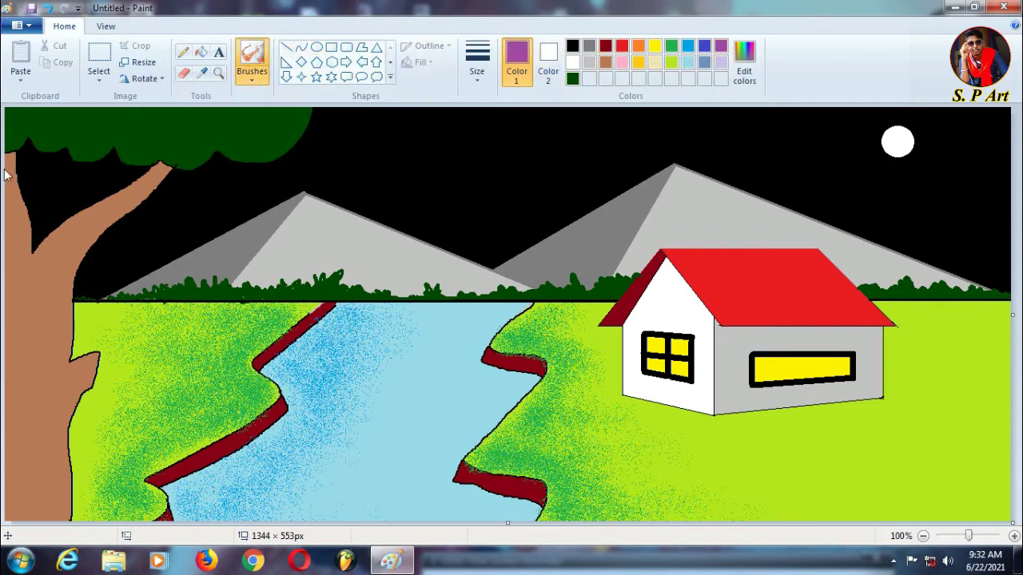
key("ctrl+z")
left_click(605, 62)
left_click(744, 64)
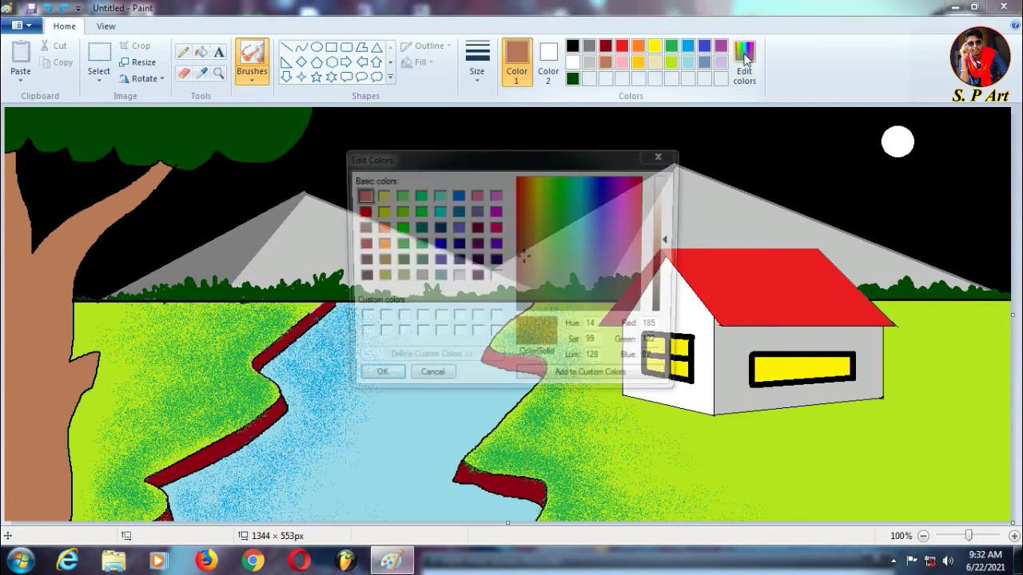
left_click(670, 282)
left_click(375, 380)
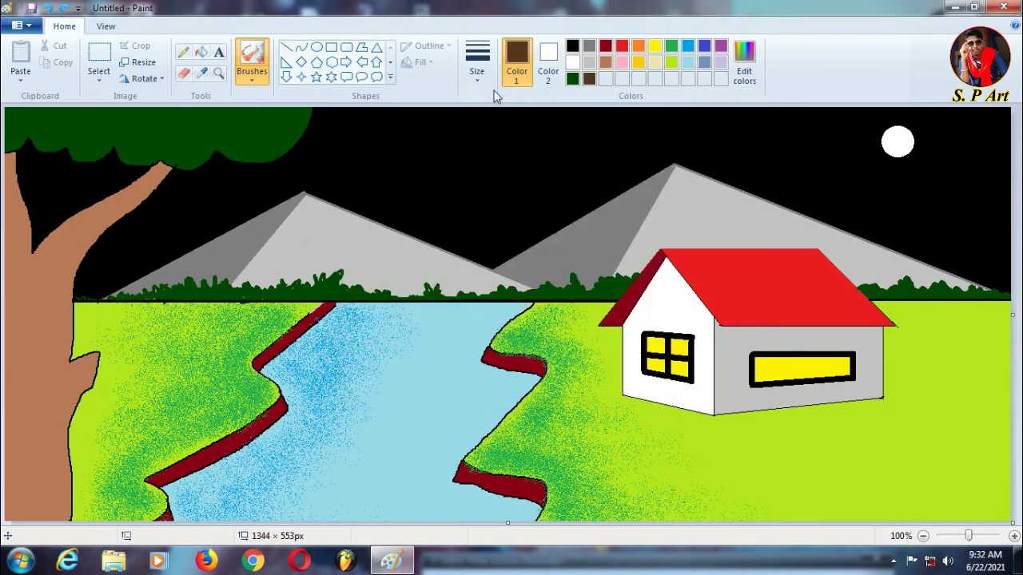
Spray dark brown shading over the tree's trunk and branches with the third brush size.
left_click(478, 71)
left_click(511, 157)
mouse_move(13, 156)
left_mouse_down()
mouse_move(7, 465)
mouse_move(16, 488)
mouse_move(10, 442)
mouse_move(22, 372)
mouse_move(22, 516)
left_mouse_up()
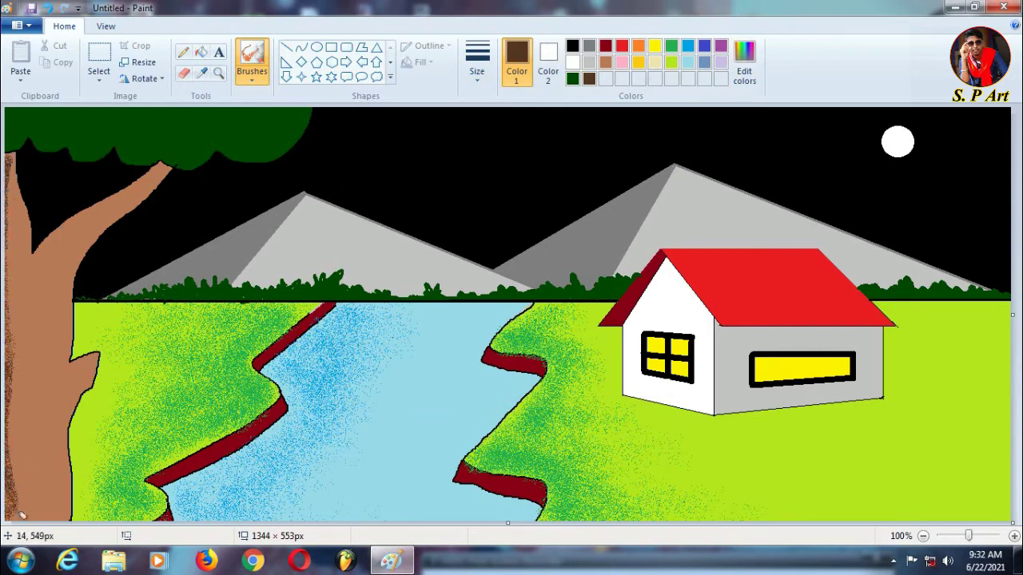
mouse_move(16, 468)
left_mouse_down()
mouse_move(36, 249)
mouse_move(34, 290)
mouse_move(69, 227)
left_mouse_up()
mouse_move(164, 166)
left_mouse_down()
mouse_move(91, 222)
mouse_move(142, 181)
mouse_move(61, 231)
mouse_move(78, 238)
mouse_move(34, 285)
mouse_move(21, 272)
mouse_move(12, 327)
mouse_move(29, 329)
mouse_move(36, 304)
mouse_move(26, 395)
mouse_move(1, 210)
left_mouse_up()
mouse_move(28, 255)
left_mouse_down()
mouse_move(11, 196)
mouse_move(24, 273)
mouse_move(22, 222)
mouse_move(45, 270)
mouse_move(24, 324)
left_mouse_up()
left_click_drag(26, 440, 30, 448)
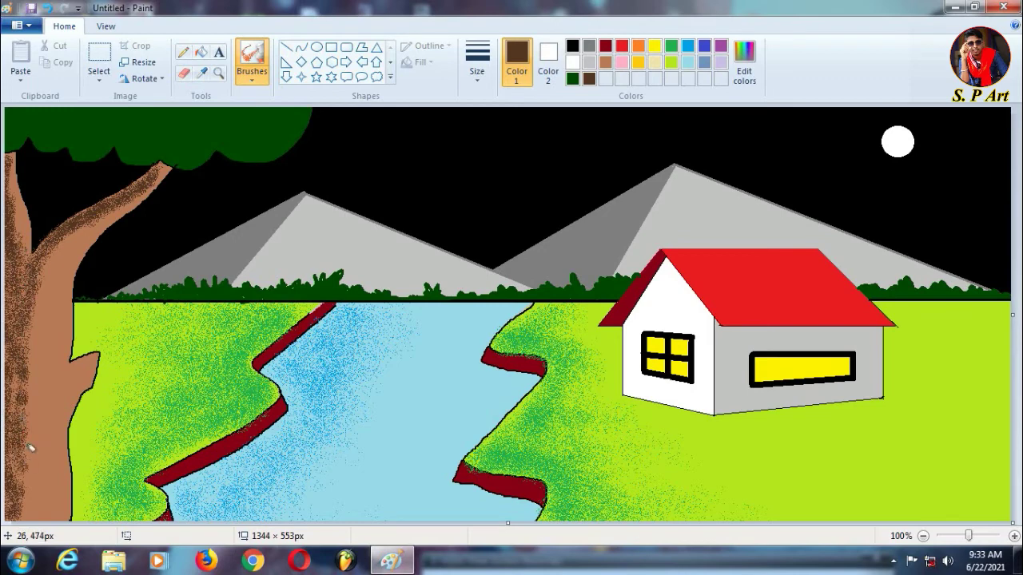
mouse_move(56, 242)
left_mouse_down()
mouse_move(52, 375)
mouse_move(36, 444)
mouse_move(42, 456)
mouse_move(61, 449)
mouse_move(52, 367)
mouse_move(56, 379)
mouse_move(69, 286)
mouse_move(52, 389)
mouse_move(61, 423)
mouse_move(45, 481)
mouse_move(47, 430)
mouse_move(37, 471)
mouse_move(39, 512)
mouse_move(59, 460)
mouse_move(59, 517)
mouse_move(78, 369)
mouse_move(67, 382)
mouse_move(96, 357)
mouse_move(78, 380)
mouse_move(55, 471)
mouse_move(71, 480)
mouse_move(56, 360)
mouse_move(76, 233)
mouse_move(67, 256)
left_mouse_up()
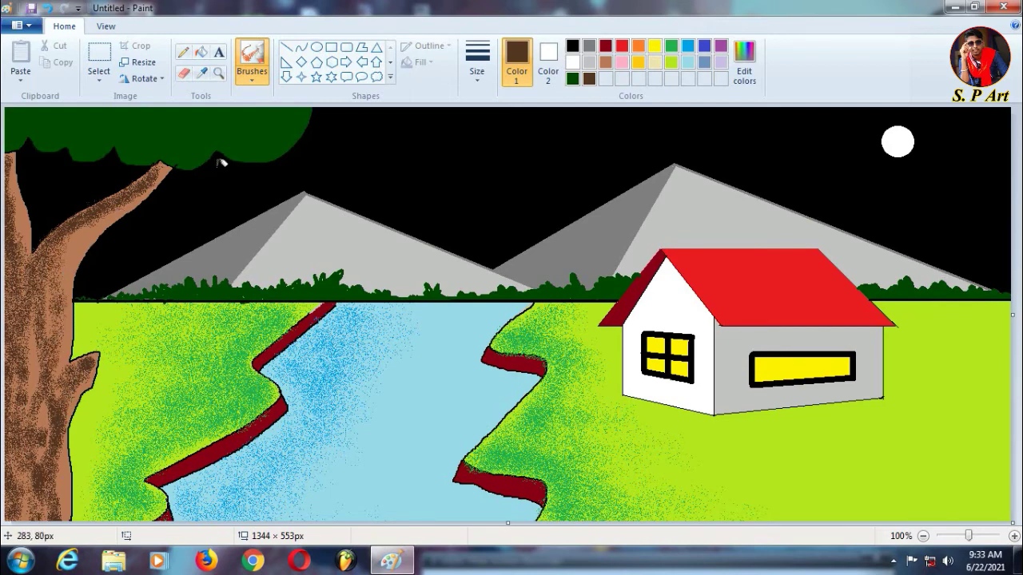
Draw dark brown bark lines and a knot on the tree trunk and its stub with the third pencil size.
left_click(183, 51)
left_click(477, 64)
left_click(500, 133)
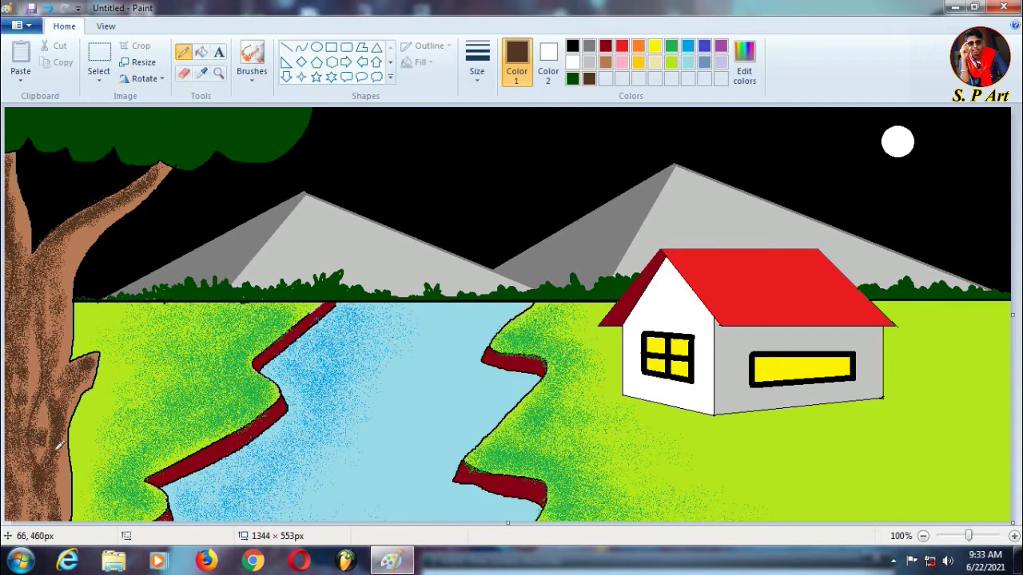
left_click(477, 64)
left_click(503, 152)
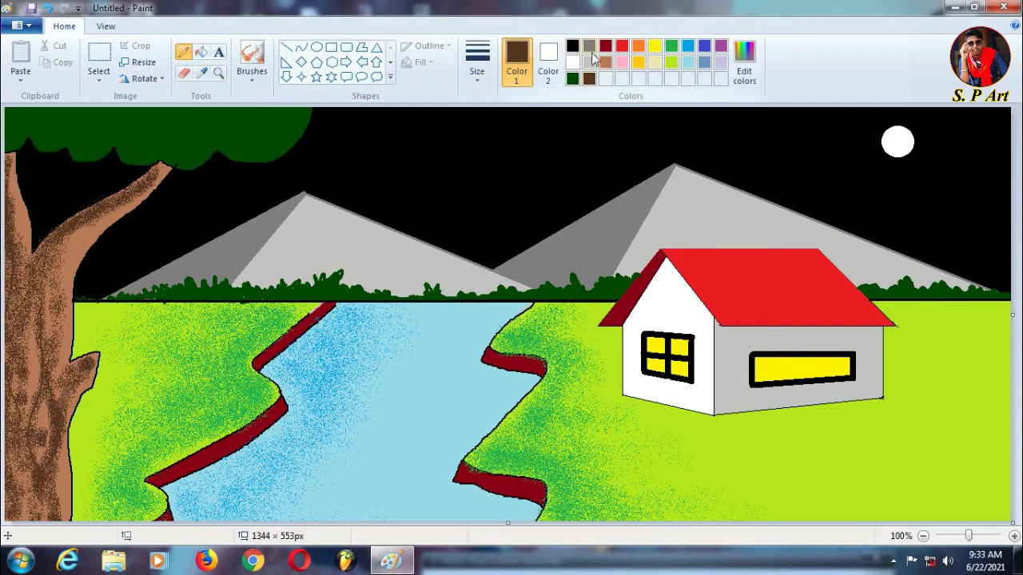
left_click_drag(38, 299, 39, 471)
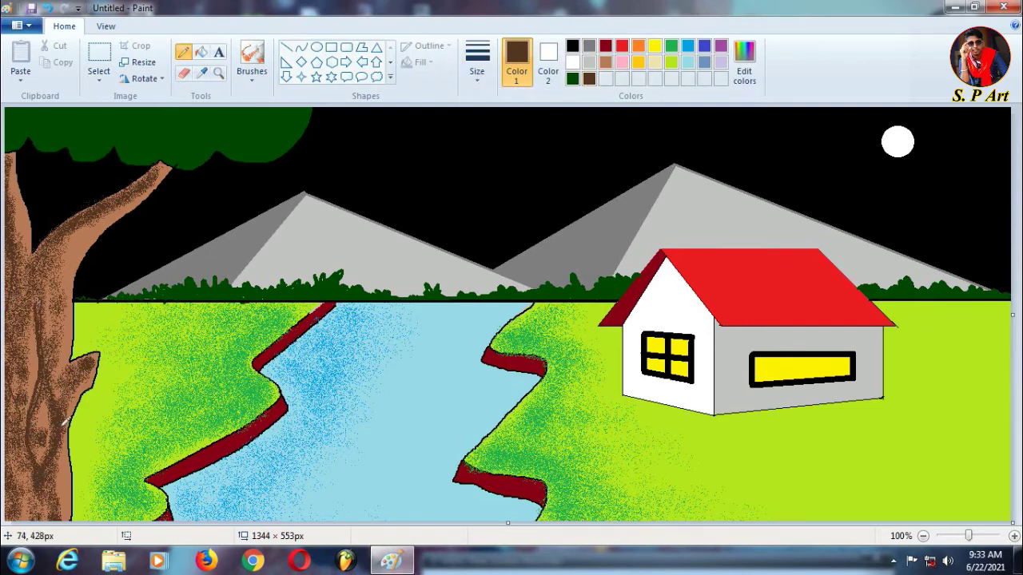
left_click_drag(40, 343, 40, 276)
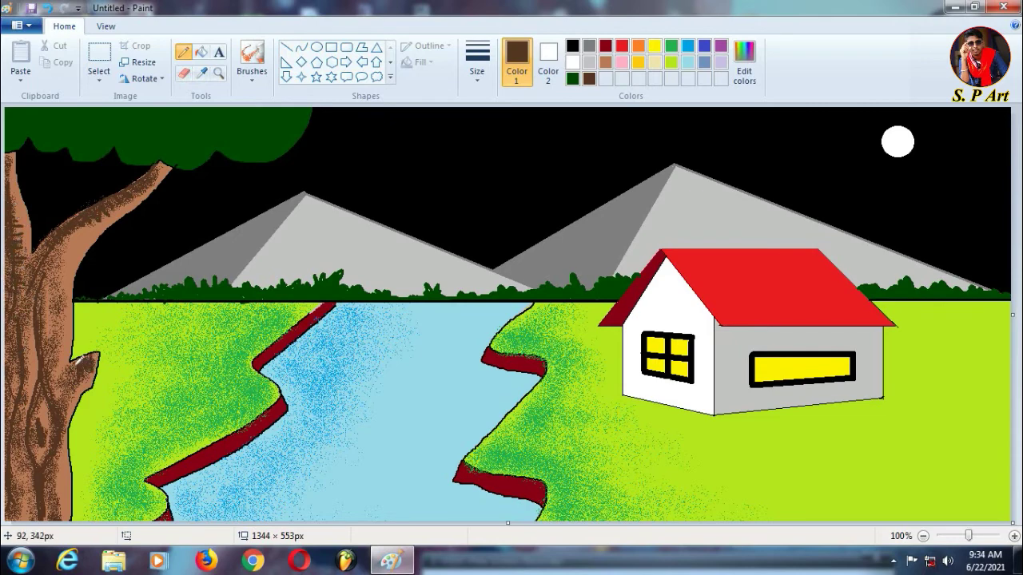
left_click_drag(69, 368, 71, 391)
left_click_drag(36, 459, 29, 415)
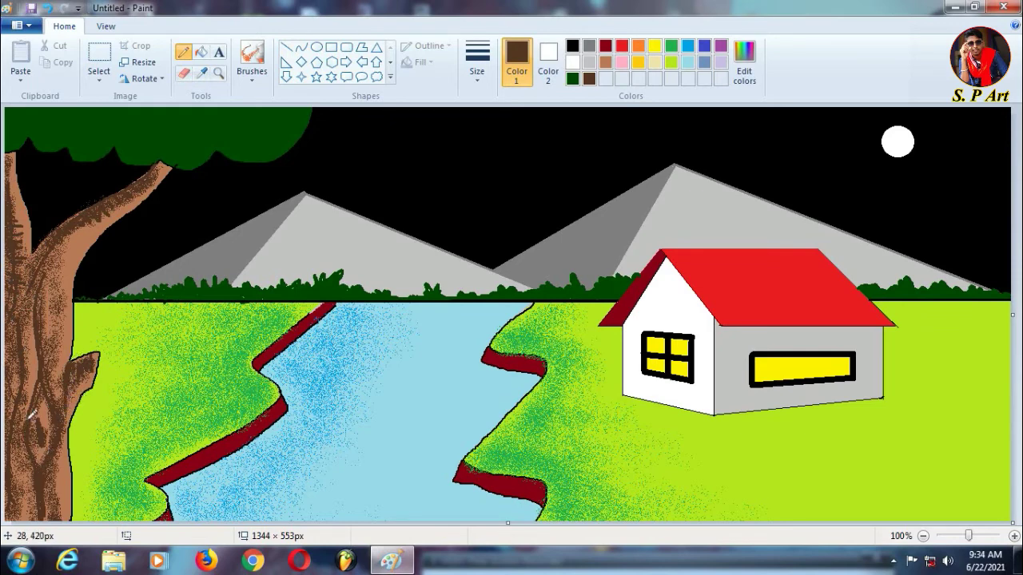
mouse_move(19, 453)
left_mouse_down()
mouse_move(22, 481)
mouse_move(53, 509)
left_mouse_up()
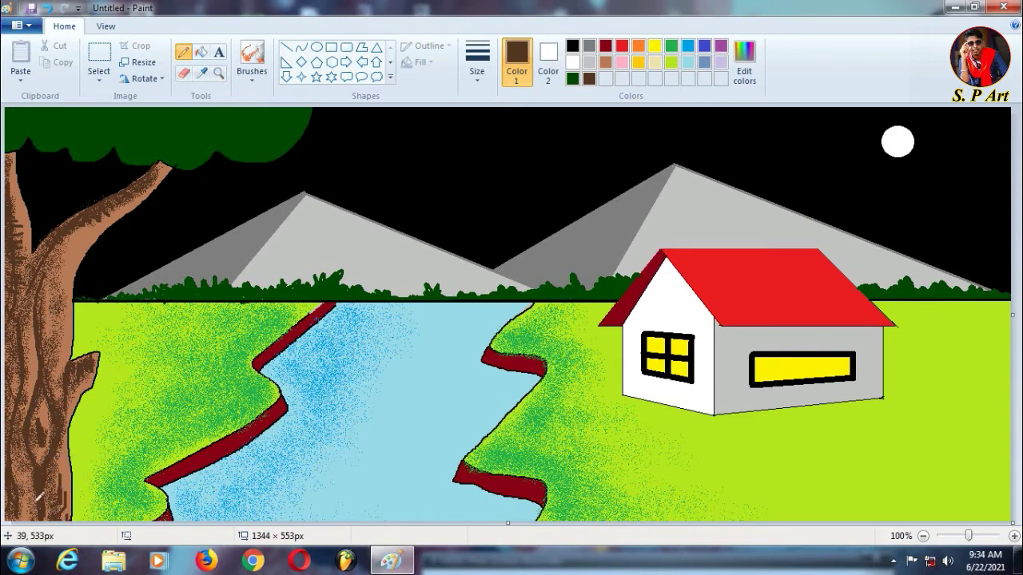
left_click_drag(35, 468, 30, 493)
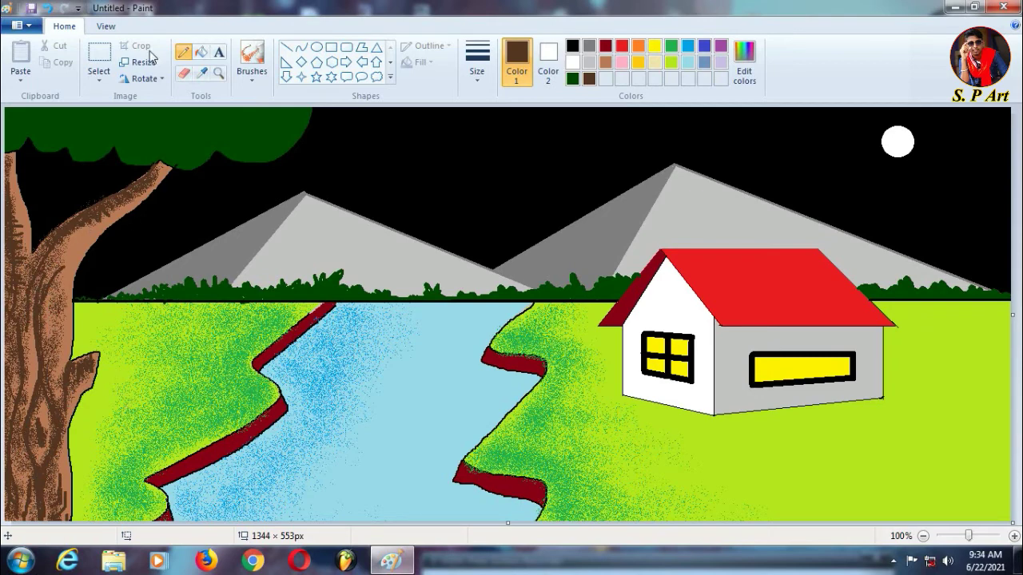
Spray black shading over the left part of the tree's foliage with the largest brush size.
left_click(252, 60)
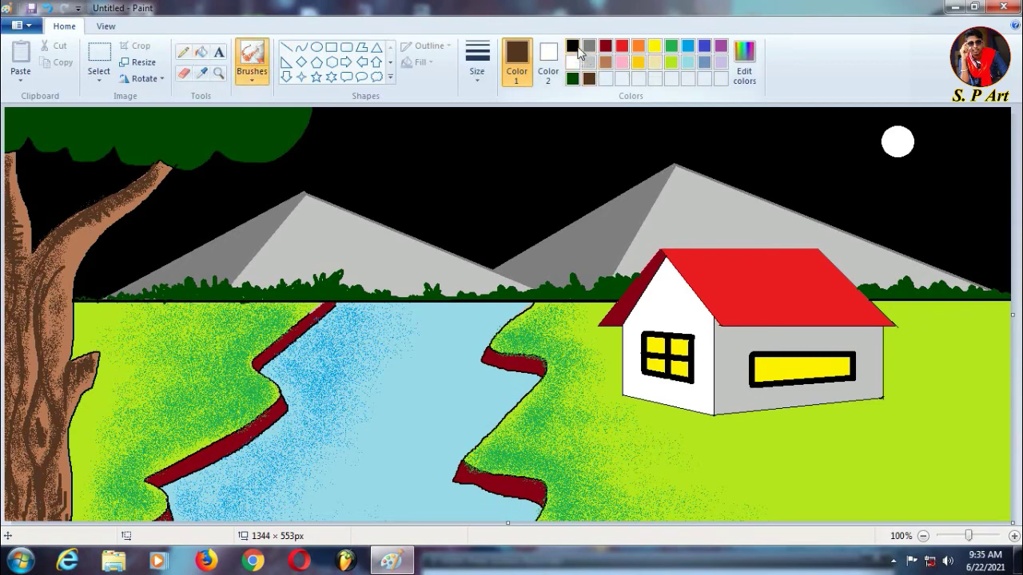
left_click(573, 46)
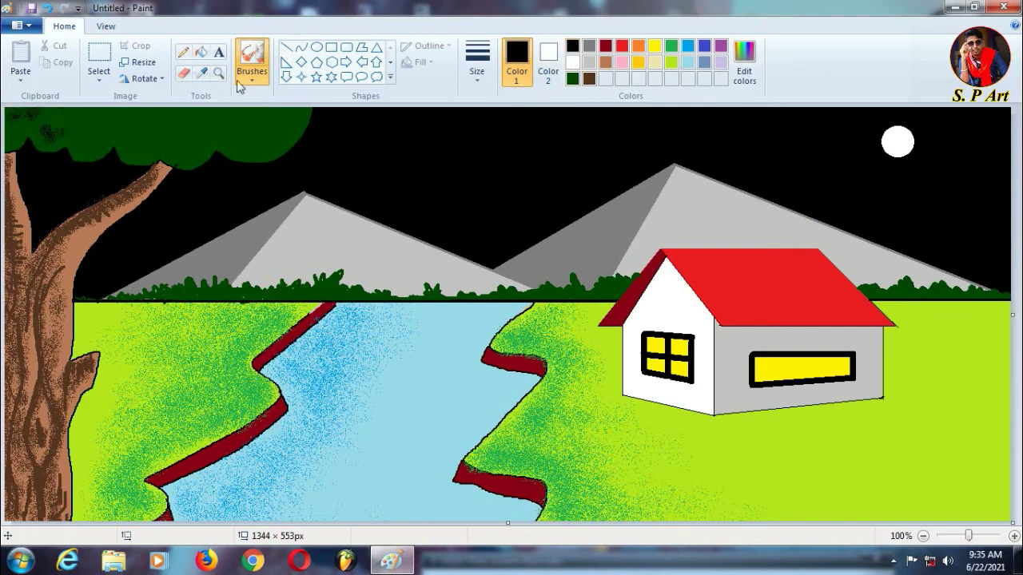
left_click(251, 76)
left_click(476, 64)
left_click(495, 183)
left_click(477, 64)
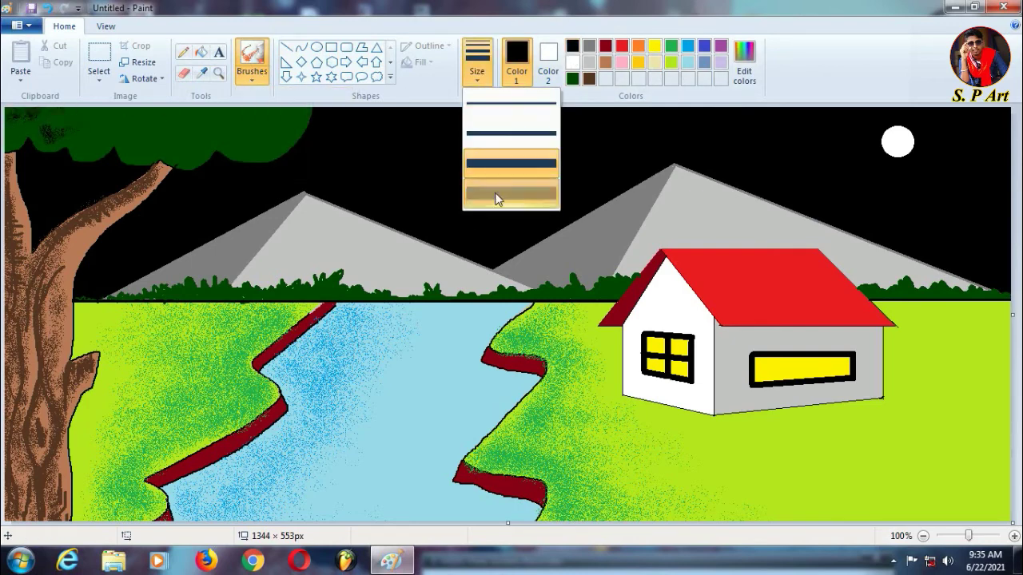
left_click(485, 192)
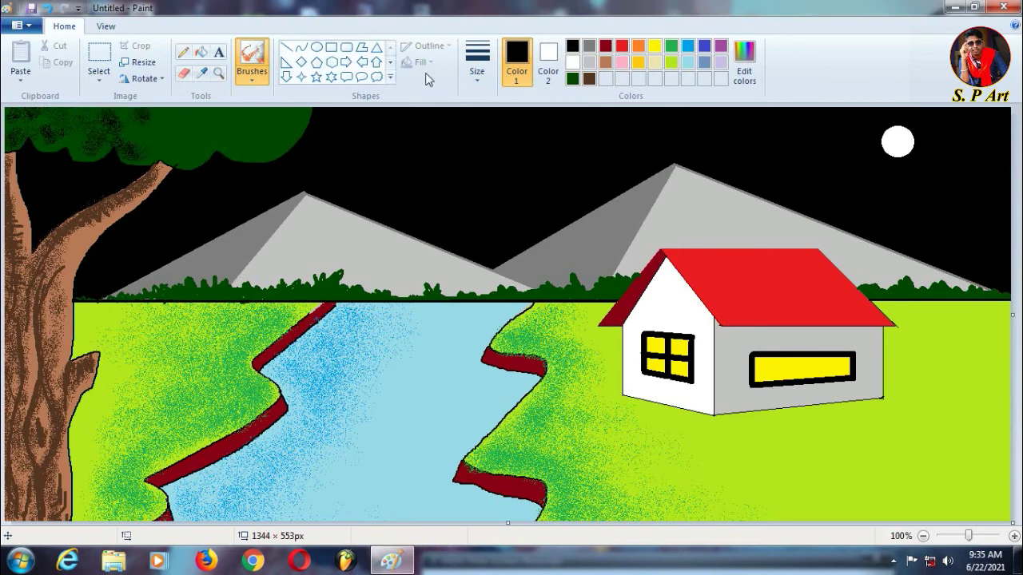
Spray green and yellow highlights over the tree's foliage.
left_click(671, 46)
mouse_move(46, 111)
left_mouse_down()
mouse_move(83, 137)
mouse_move(125, 129)
mouse_move(135, 112)
mouse_move(151, 158)
mouse_move(166, 124)
mouse_move(161, 130)
mouse_move(152, 114)
mouse_move(174, 117)
mouse_move(103, 147)
mouse_move(85, 128)
mouse_move(53, 121)
left_mouse_up()
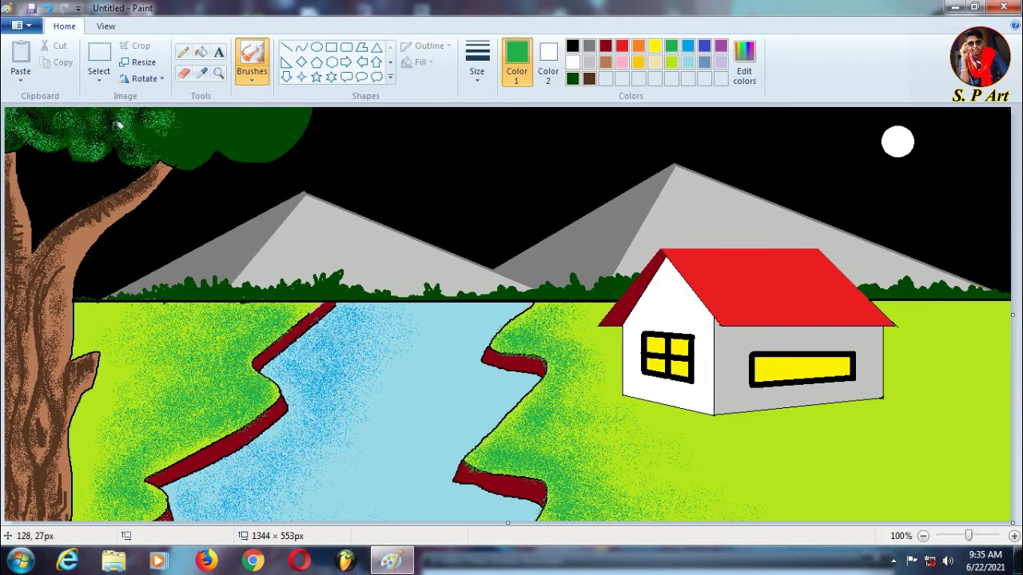
left_click(654, 45)
mouse_move(232, 118)
left_mouse_down()
mouse_move(197, 124)
mouse_move(186, 111)
mouse_move(199, 152)
mouse_move(314, 106)
mouse_move(268, 106)
mouse_move(278, 105)
mouse_move(239, 132)
mouse_move(265, 138)
mouse_move(225, 120)
mouse_move(240, 113)
mouse_move(230, 126)
mouse_move(131, 130)
mouse_move(97, 106)
mouse_move(51, 109)
mouse_move(74, 120)
mouse_move(11, 126)
mouse_move(48, 114)
left_mouse_up()
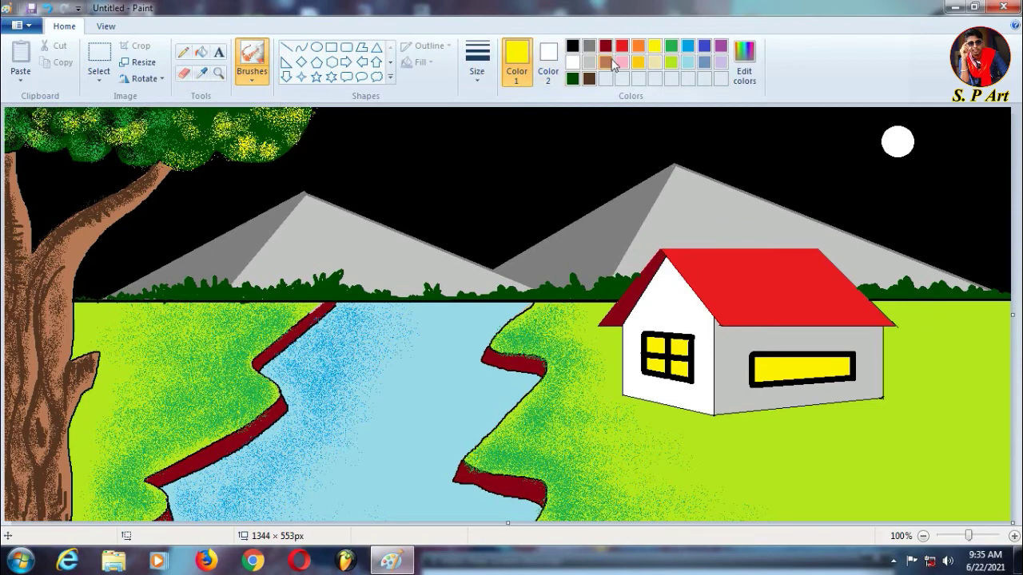
Spray black shadows between the green and yellow highlights across the whole foliage.
left_click(572, 48)
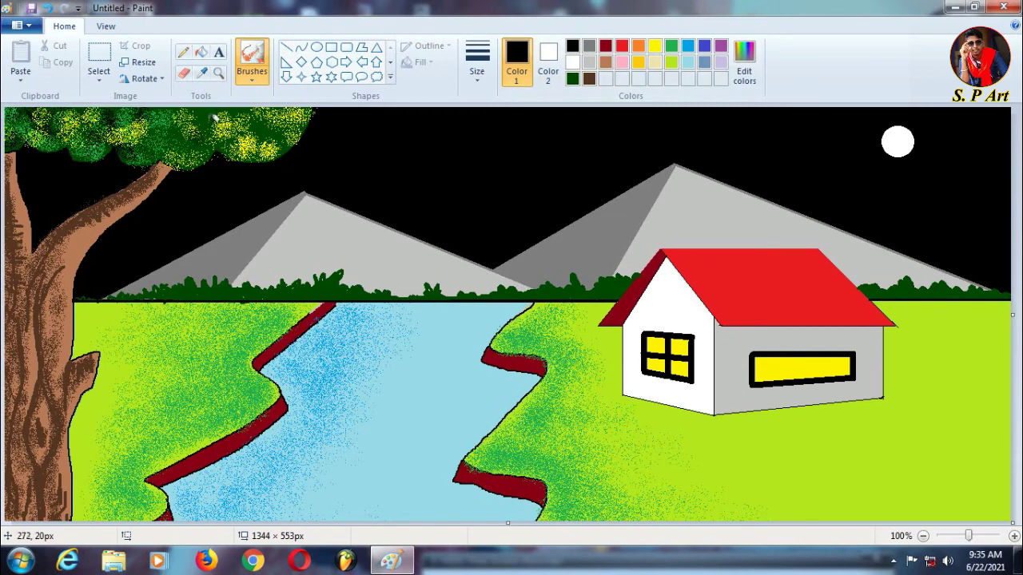
mouse_move(271, 126)
left_mouse_down()
mouse_move(221, 145)
mouse_move(168, 126)
mouse_move(153, 142)
mouse_move(160, 124)
mouse_move(163, 143)
mouse_move(94, 143)
mouse_move(125, 114)
mouse_move(3, 143)
mouse_move(7, 124)
mouse_move(5, 150)
mouse_move(10, 118)
left_mouse_up()
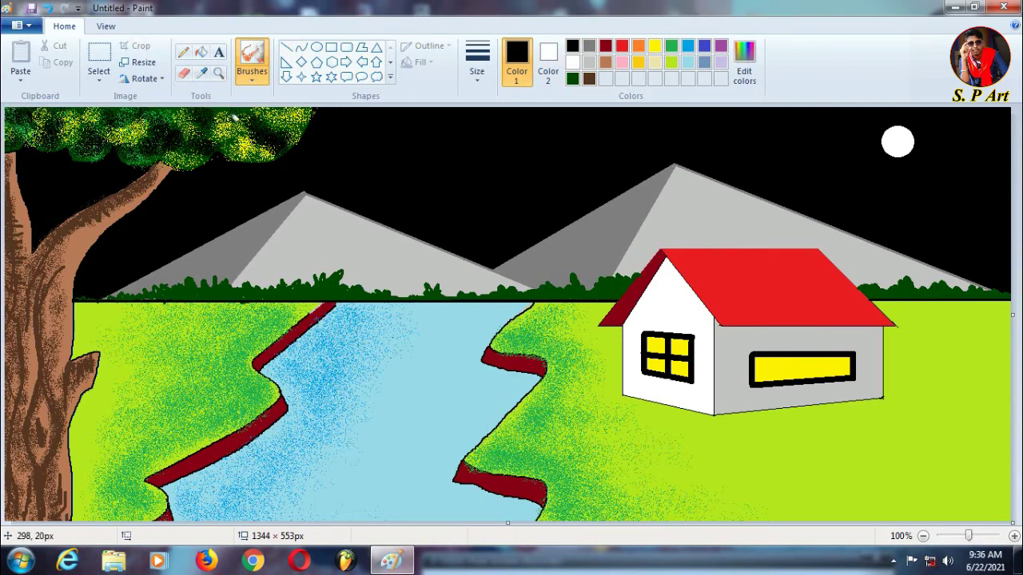
mouse_move(219, 110)
left_mouse_down()
mouse_move(252, 113)
mouse_move(278, 142)
left_mouse_up()
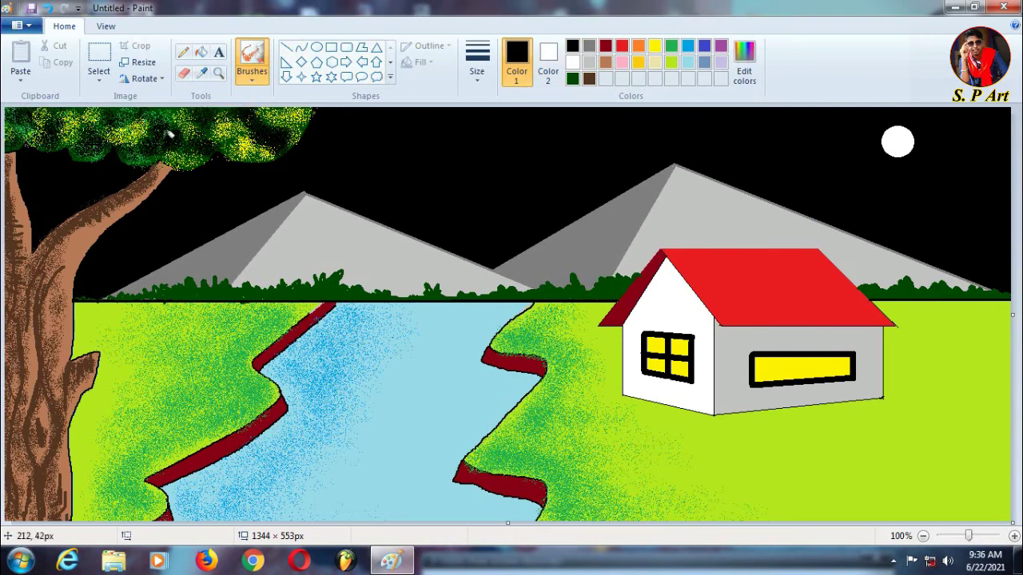
mouse_move(169, 136)
left_mouse_down()
mouse_move(139, 148)
mouse_move(113, 121)
mouse_move(38, 122)
mouse_move(2, 142)
left_mouse_up()
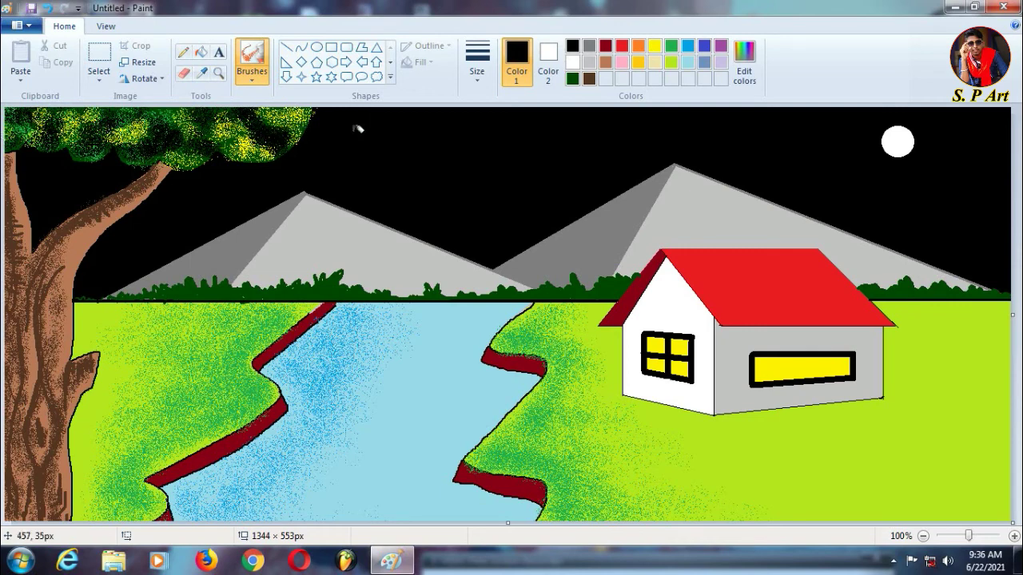
Spray yellow highlights along the outer and lower edges of the tree's foliage.
left_click(654, 46)
mouse_move(199, 143)
left_mouse_down()
mouse_move(110, 113)
mouse_move(123, 144)
mouse_move(83, 132)
mouse_move(84, 156)
left_mouse_up()
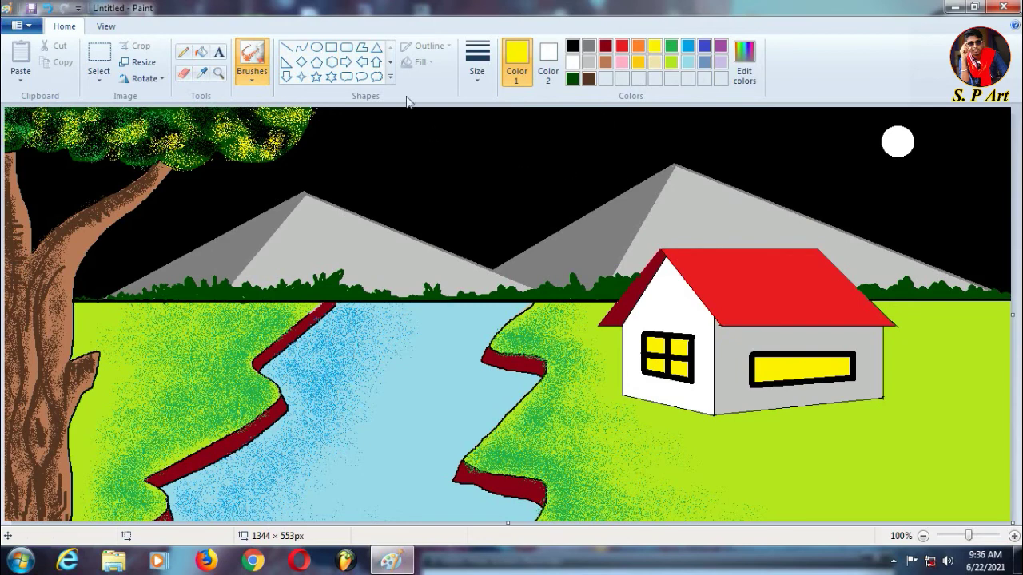
left_click_drag(318, 104, 149, 113)
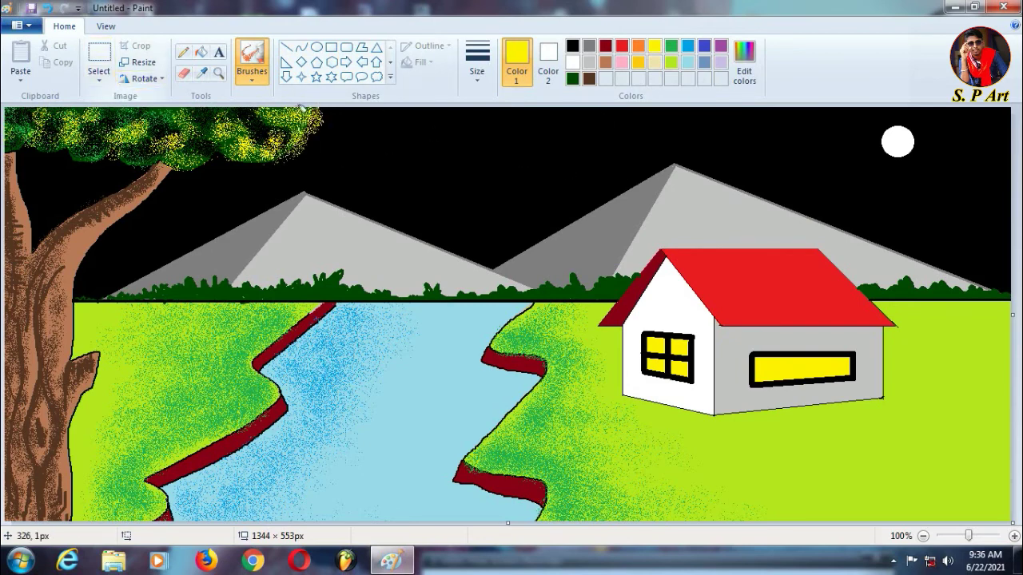
left_click_drag(260, 154, 214, 165)
mouse_move(112, 160)
left_mouse_down()
mouse_move(72, 149)
mouse_move(44, 122)
mouse_move(40, 143)
mouse_move(1, 100)
mouse_move(30, 126)
mouse_move(12, 164)
left_mouse_up()
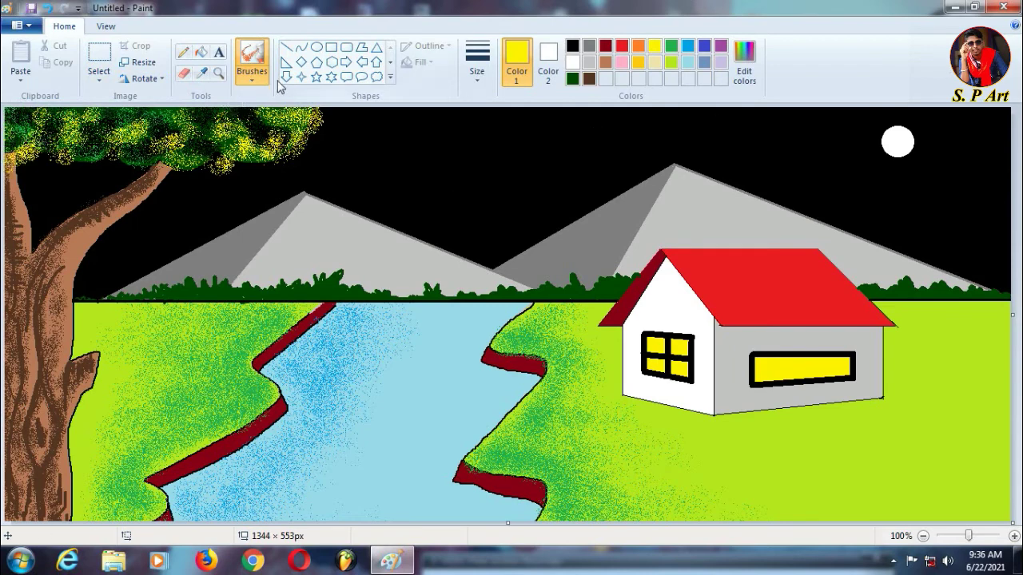
Paint a small grass tuft at the base of the tree trunk with dark green and green brush strokes.
left_click(251, 71)
left_click(252, 101)
left_click(572, 78)
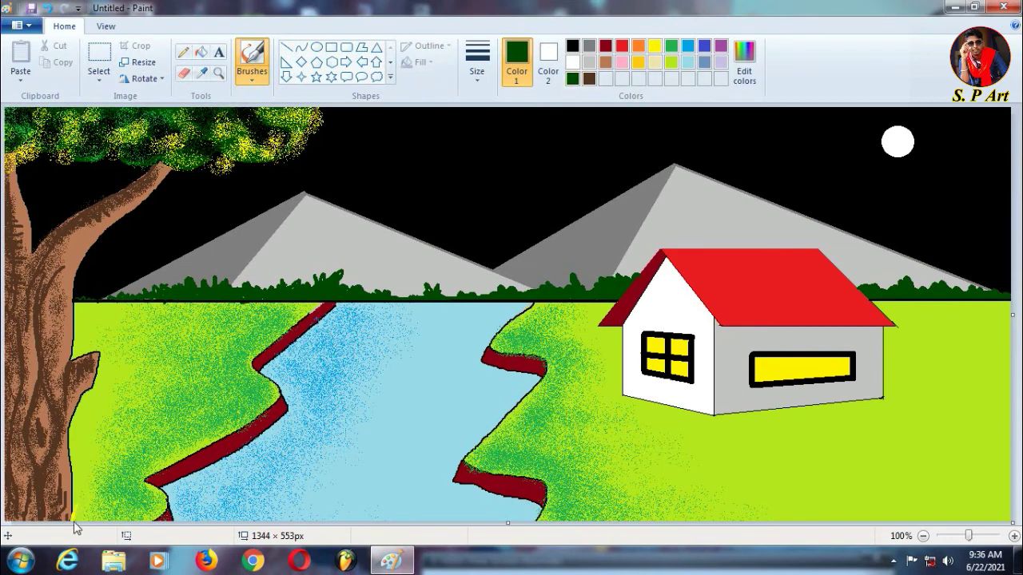
mouse_move(78, 520)
left_mouse_down()
mouse_move(106, 512)
mouse_move(84, 518)
mouse_move(100, 509)
mouse_move(97, 492)
mouse_move(111, 513)
mouse_move(82, 517)
mouse_move(84, 471)
left_mouse_up()
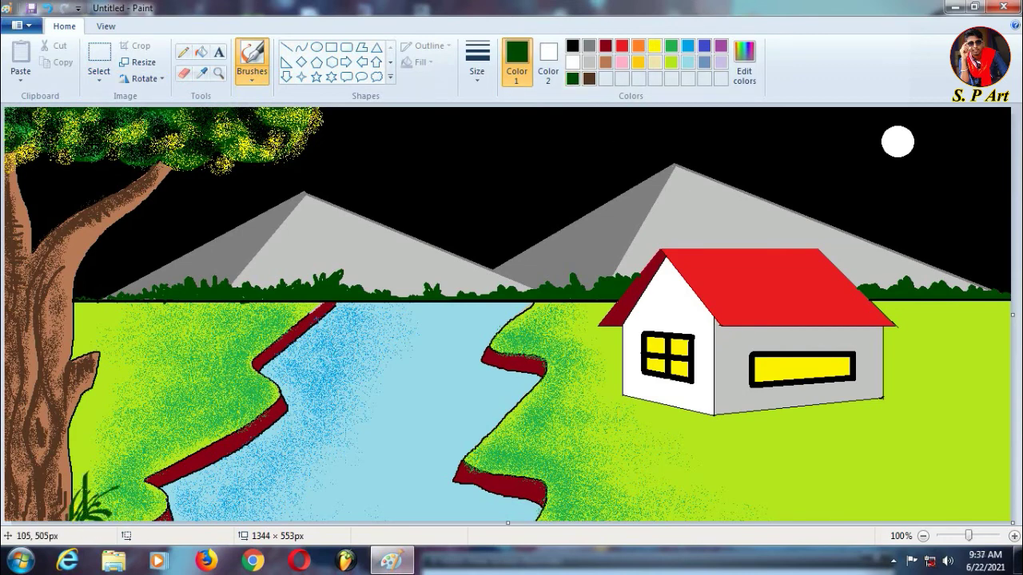
left_click(671, 46)
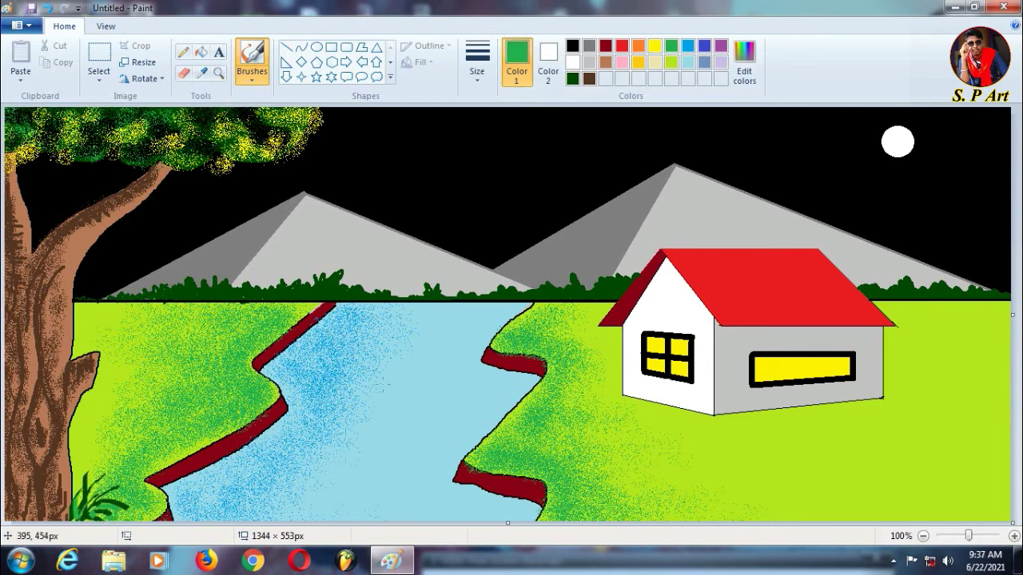
Dot small red flowers onto the grass tuft beside the tree trunk with the regular brush.
left_click(621, 45)
left_click(253, 77)
left_click(256, 109)
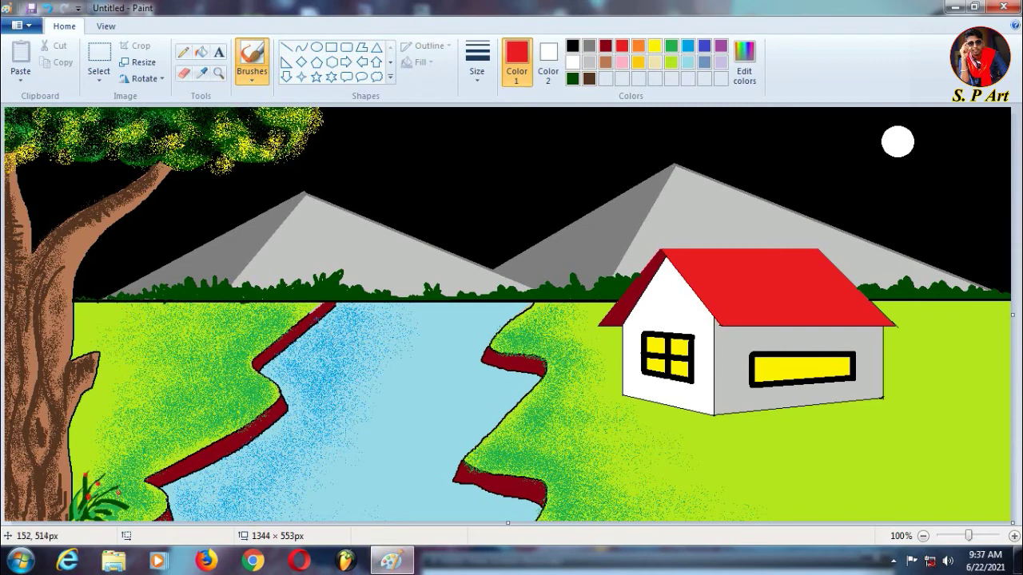
Paint green grass tufts beside the house's right wall and at the lower edge of the lawn below the house.
left_click(671, 46)
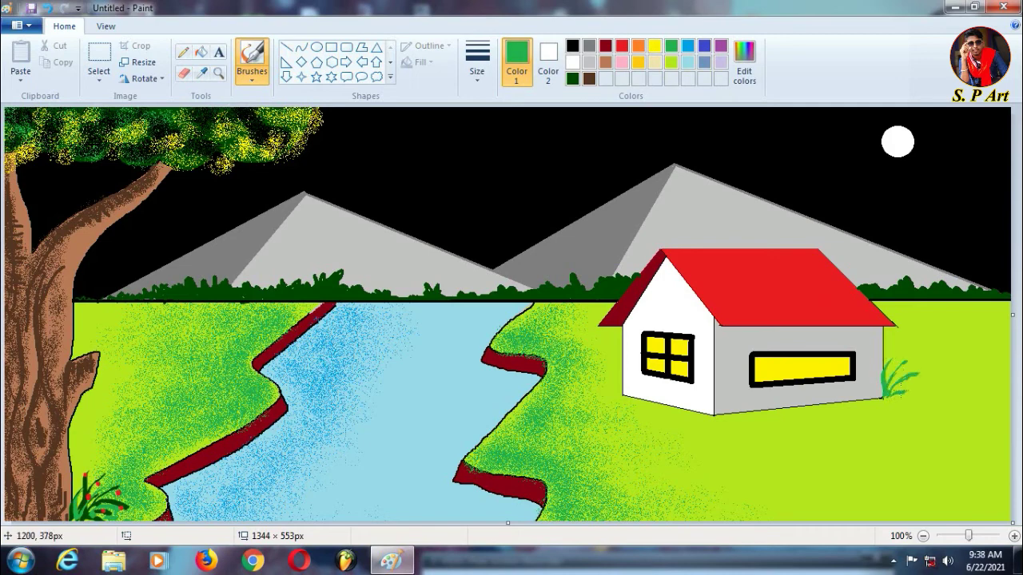
mouse_move(697, 521)
left_mouse_down()
mouse_move(686, 508)
mouse_move(700, 478)
left_mouse_up()
mouse_move(703, 516)
left_mouse_down()
mouse_move(711, 480)
mouse_move(734, 466)
mouse_move(743, 512)
left_mouse_up()
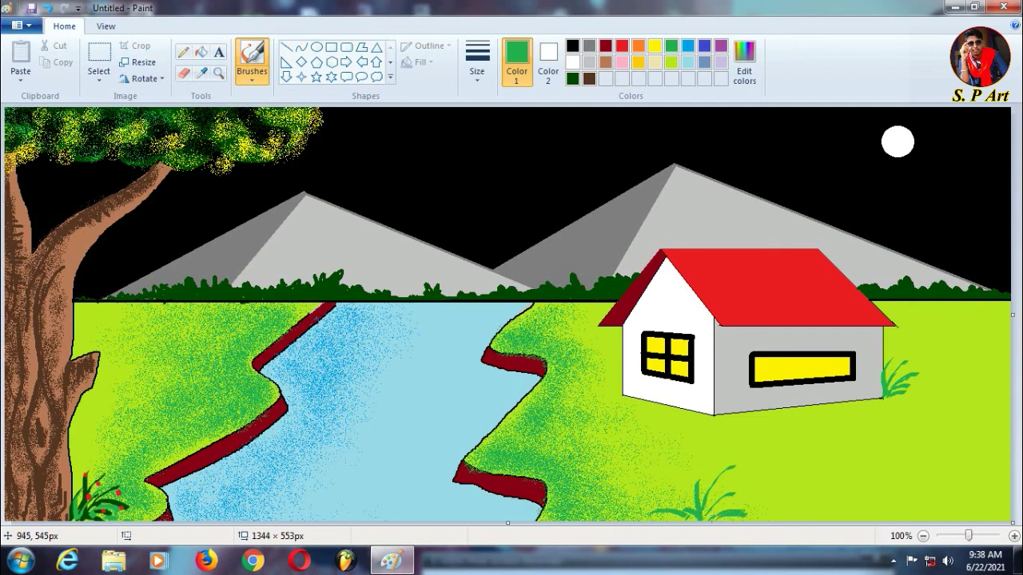
mouse_move(671, 521)
left_mouse_down()
mouse_move(708, 454)
mouse_move(628, 494)
mouse_move(643, 511)
mouse_move(659, 476)
mouse_move(724, 473)
left_mouse_up()
left_click_drag(715, 508, 754, 483)
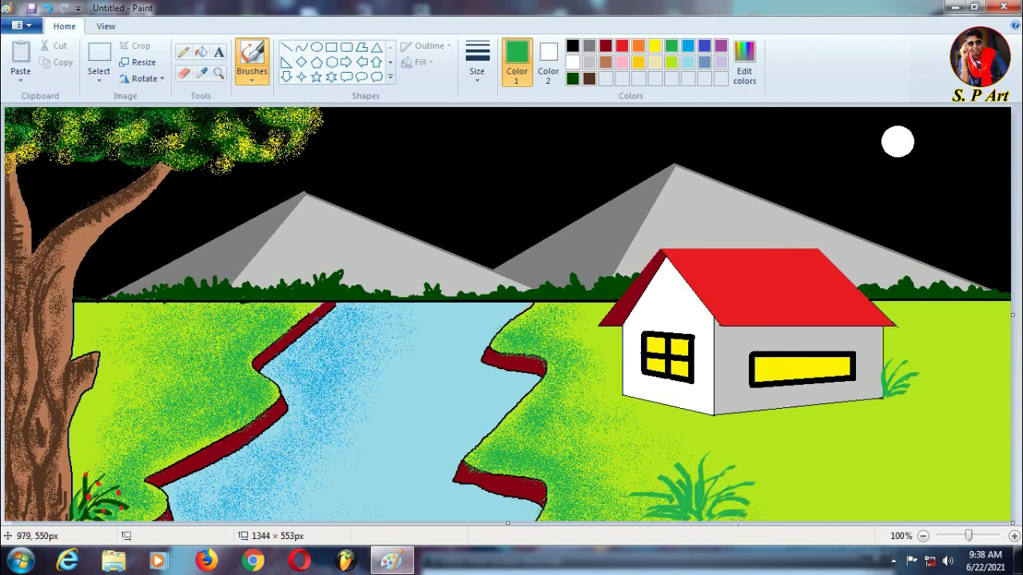
Add dark green blades to the grass tufts beside the house and on the lawn below it.
left_click(572, 78)
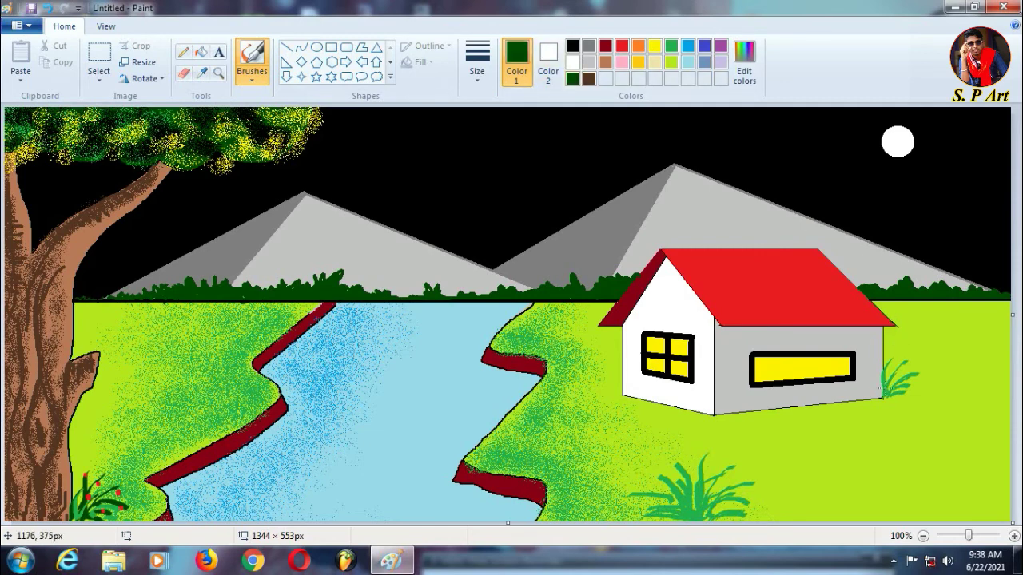
mouse_move(692, 521)
left_mouse_down()
mouse_move(708, 481)
mouse_move(731, 471)
left_mouse_up()
left_click_drag(717, 511, 743, 485)
left_click(252, 76)
left_click(284, 103)
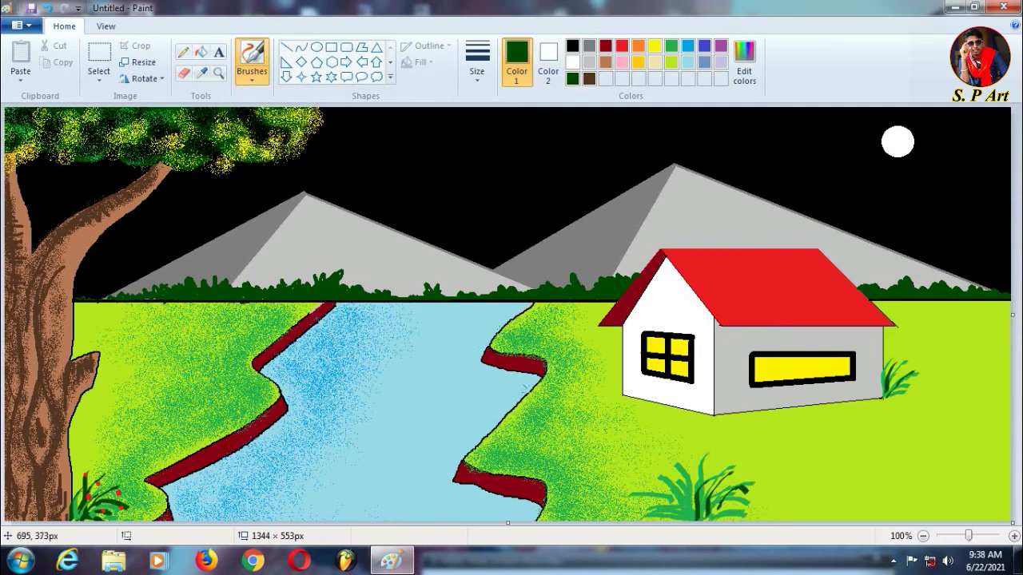
left_click_drag(656, 518, 688, 476)
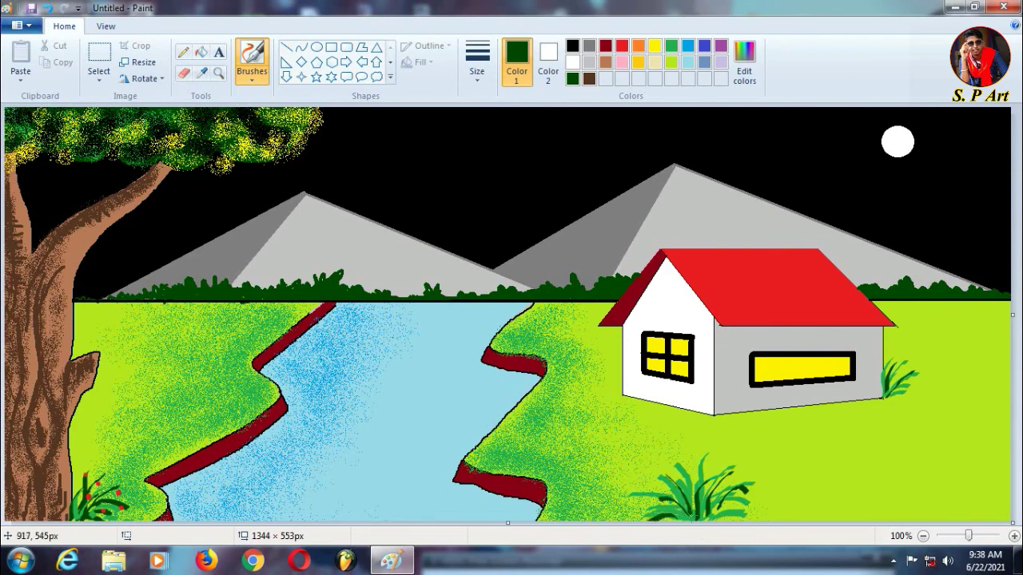
left_click_drag(680, 518, 697, 462)
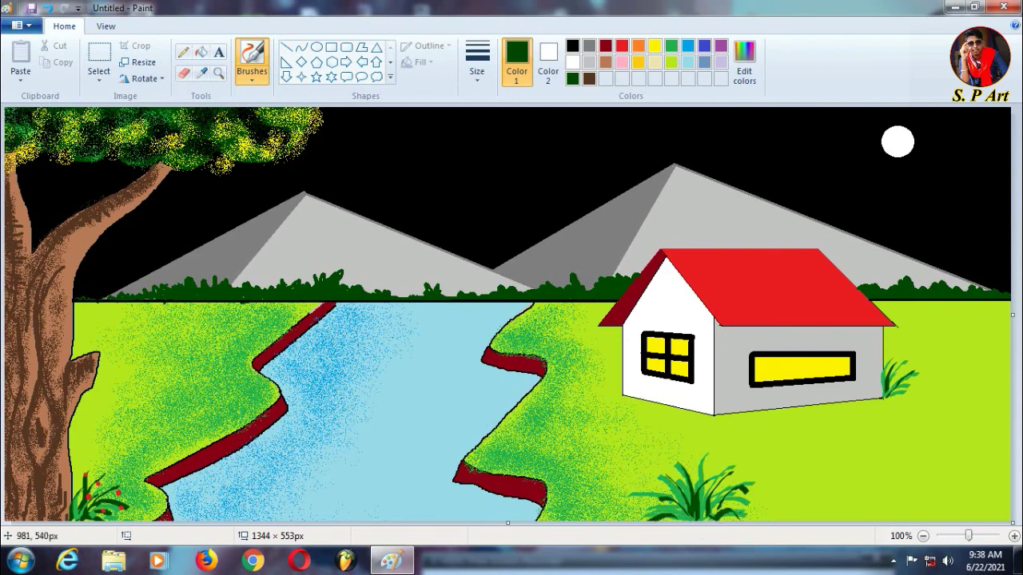
Add red flowers to the grass tufts beside the house and on the lawn below it.
left_click(252, 79)
left_click(294, 133)
left_click(623, 45)
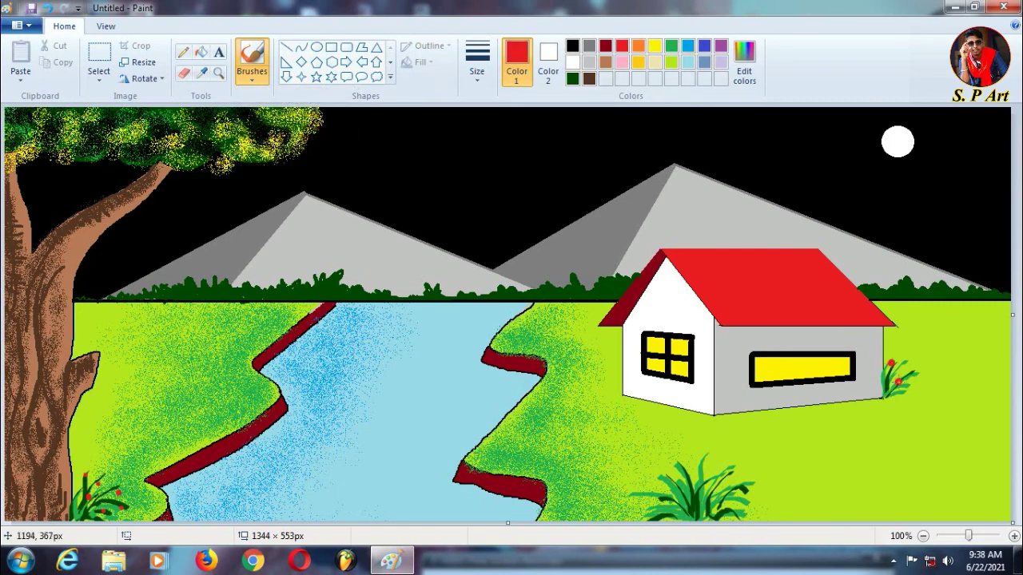
left_click(251, 75)
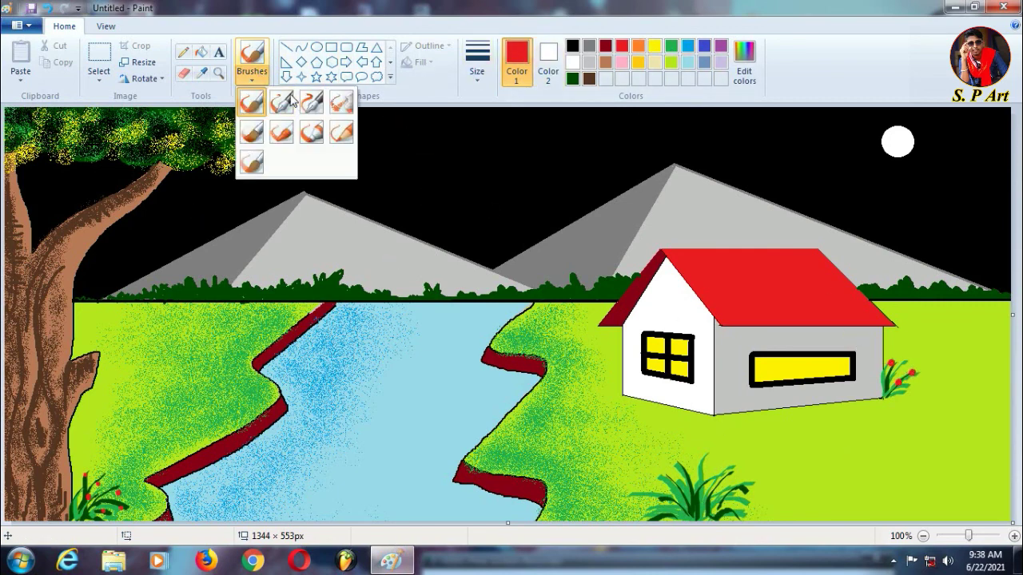
left_click(291, 100)
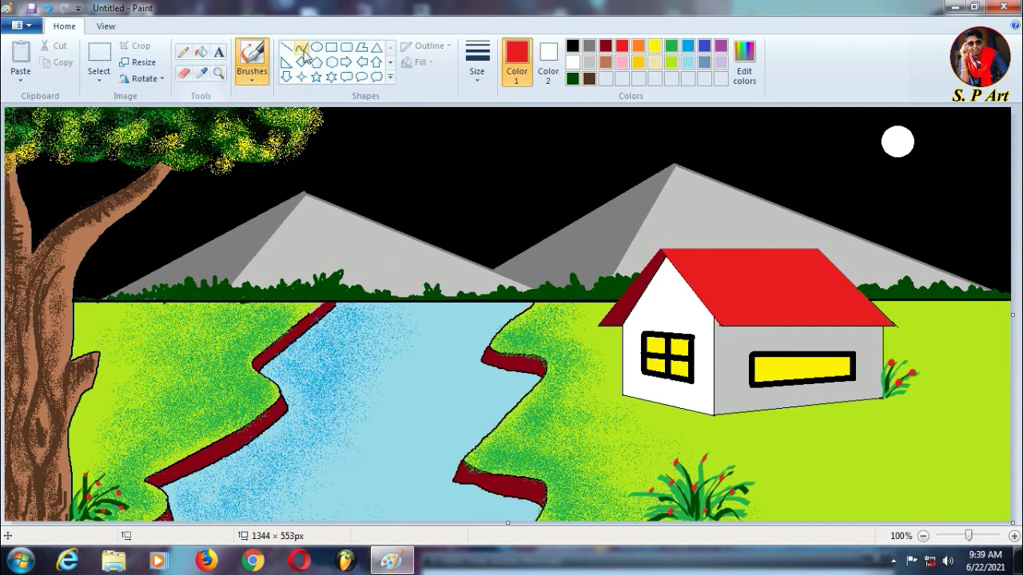
Scatter white four-point stars of varying sizes across the black night sky.
left_click(301, 77)
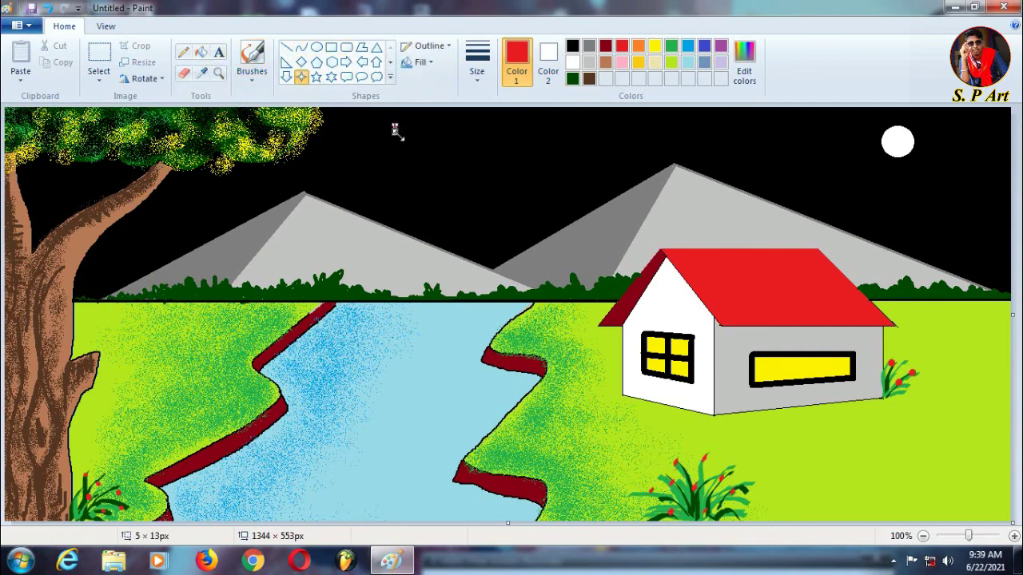
left_click(572, 62)
left_click_drag(447, 133, 454, 140)
left_click_drag(199, 190, 204, 200)
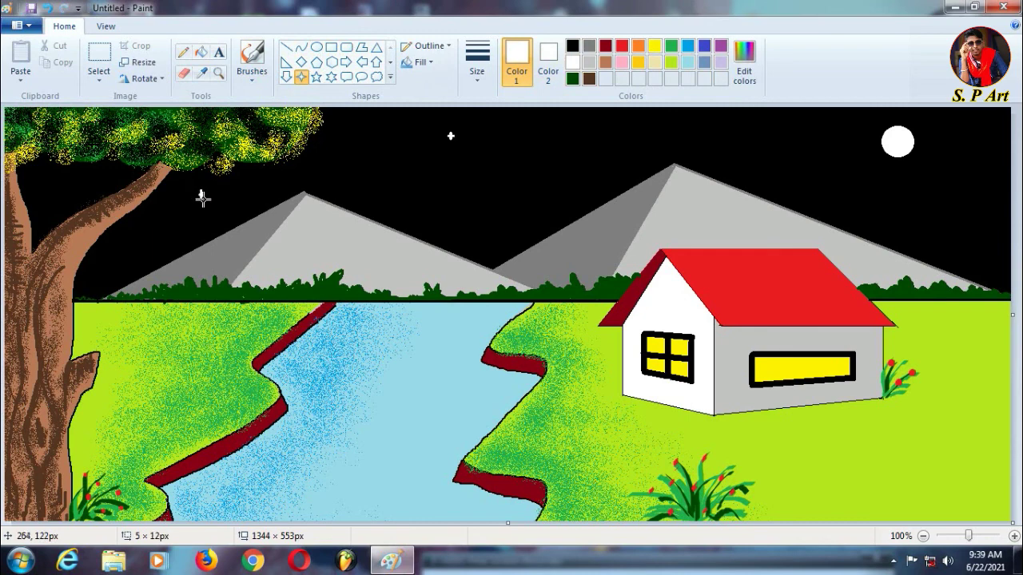
left_click_drag(80, 183, 92, 191)
left_click_drag(483, 218, 488, 225)
left_click_drag(398, 159, 403, 167)
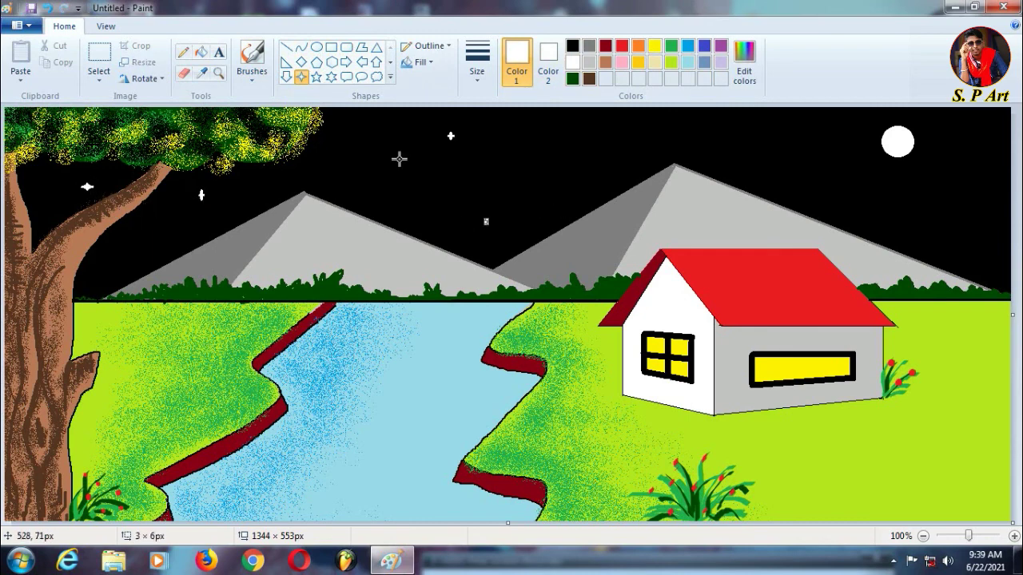
left_click_drag(625, 134, 630, 142)
left_click_drag(732, 148, 737, 155)
left_click_drag(798, 132, 803, 140)
left_click_drag(913, 187, 926, 201)
left_click_drag(949, 221, 954, 231)
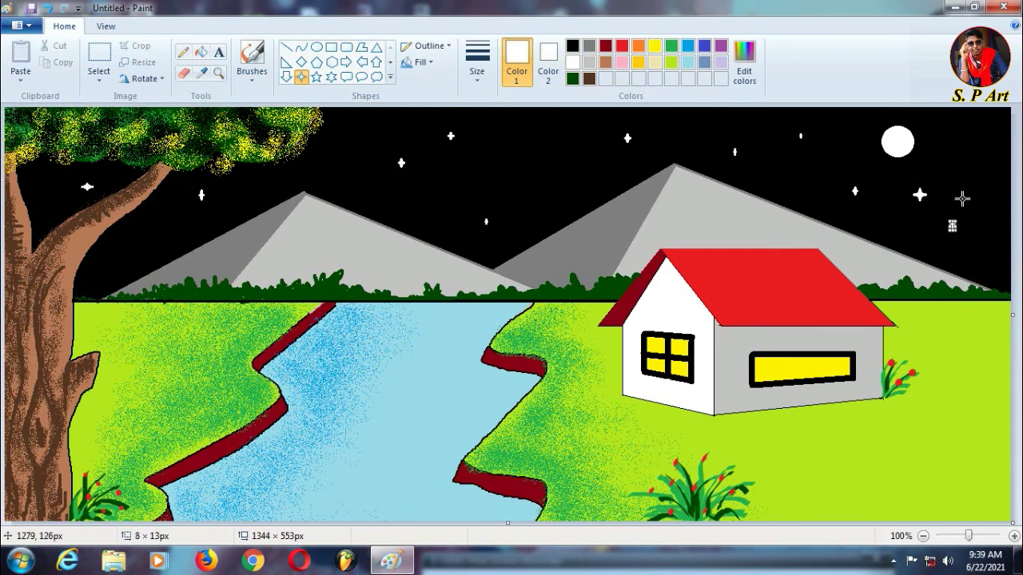
left_click_drag(962, 149, 968, 160)
left_click_drag(551, 159, 569, 177)
left_click_drag(346, 172, 366, 196)
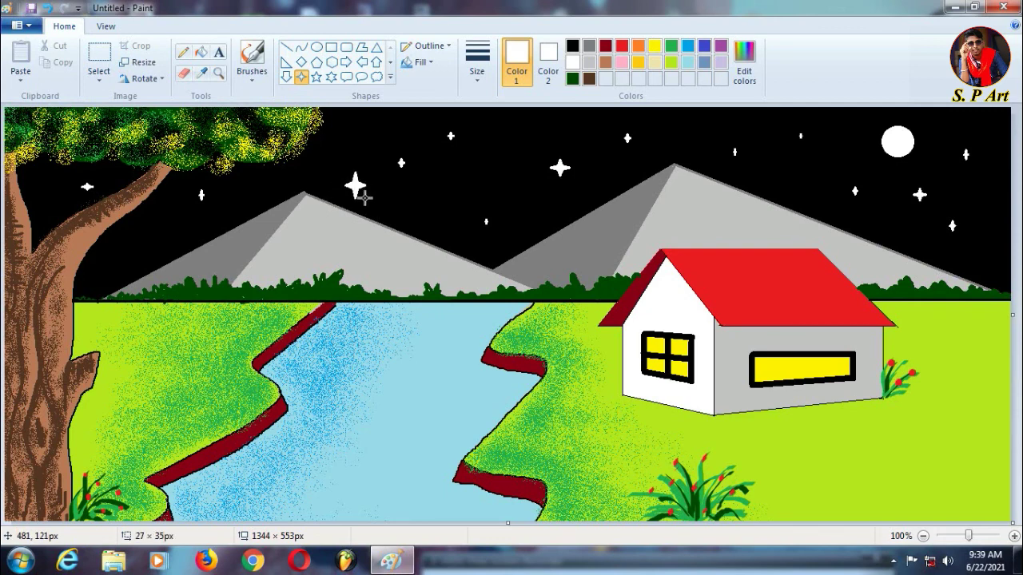
left_click_drag(133, 235, 150, 251)
left_click_drag(53, 188, 67, 202)
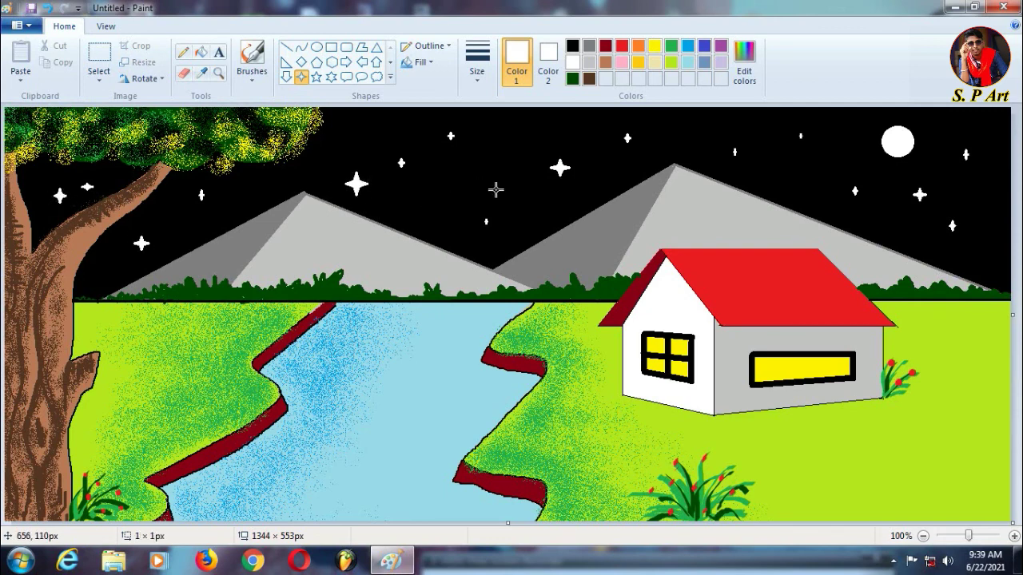
Fill the mountains' shaded faces with dark brown and their lit faces with brown.
left_click(201, 53)
left_click(589, 78)
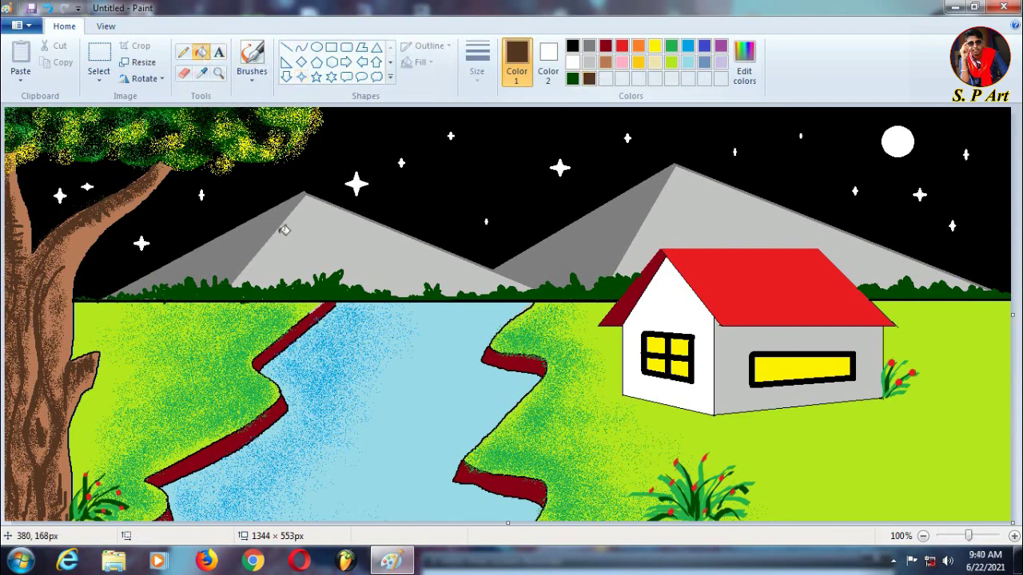
left_click(278, 226)
left_click(604, 62)
left_click(361, 244)
left_click(704, 208)
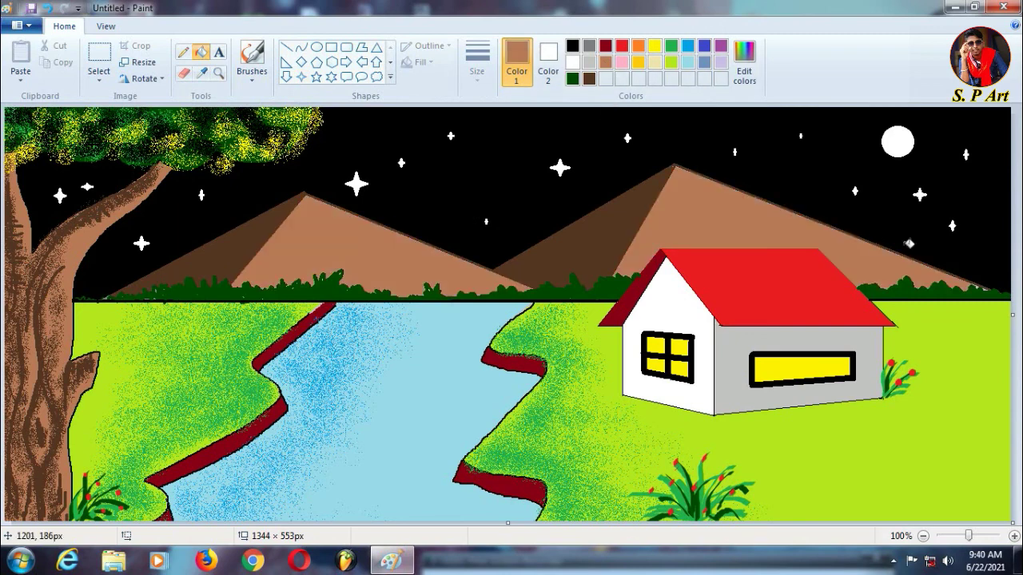